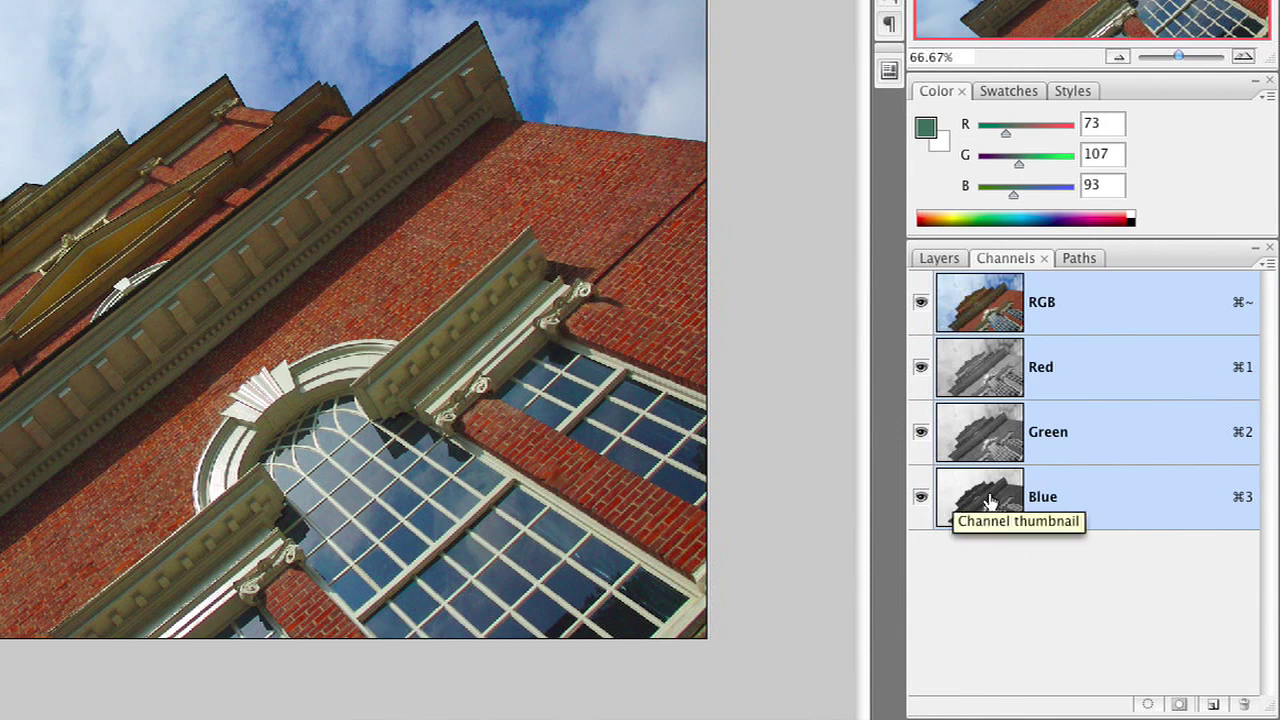
- Duplicate the Blue channel and rename the copy Alpha
{"action": "left_click_drag", "start_coordinate": [988, 500], "coordinate": [1199, 703]}
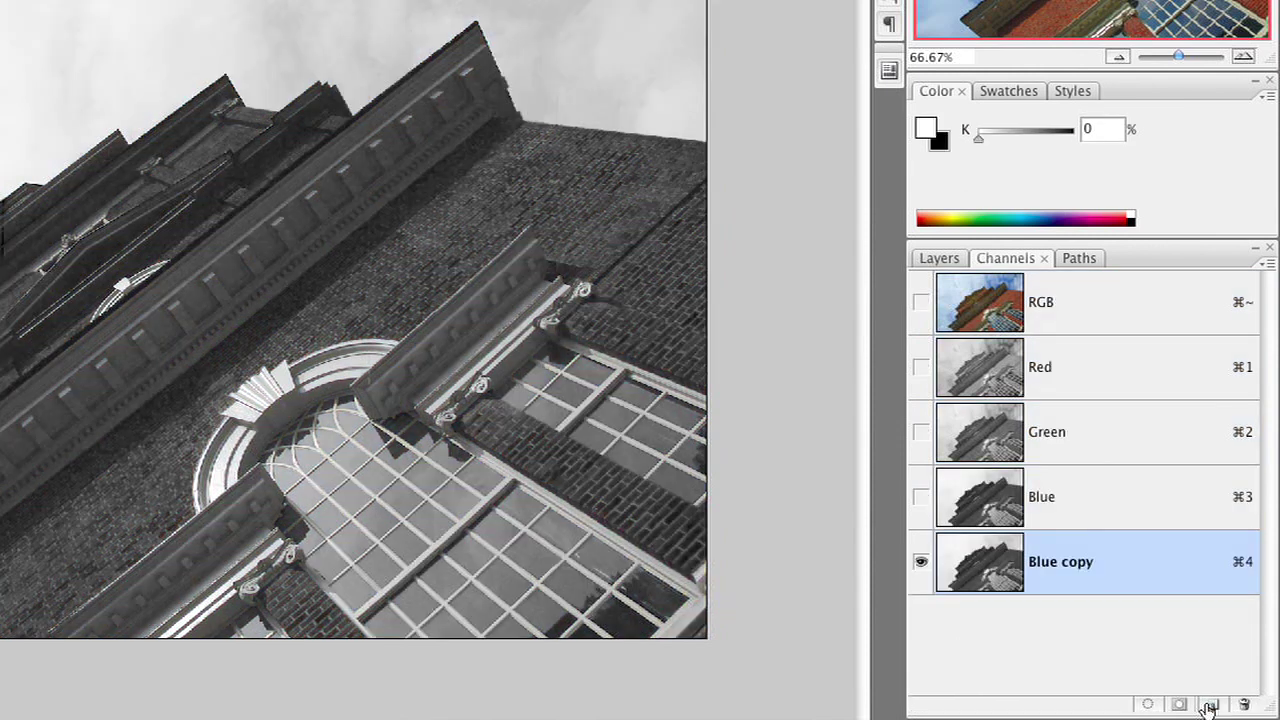
{"action": "double_click", "coordinate": [1040, 558]}
{"action": "type", "text": "Alpha"}
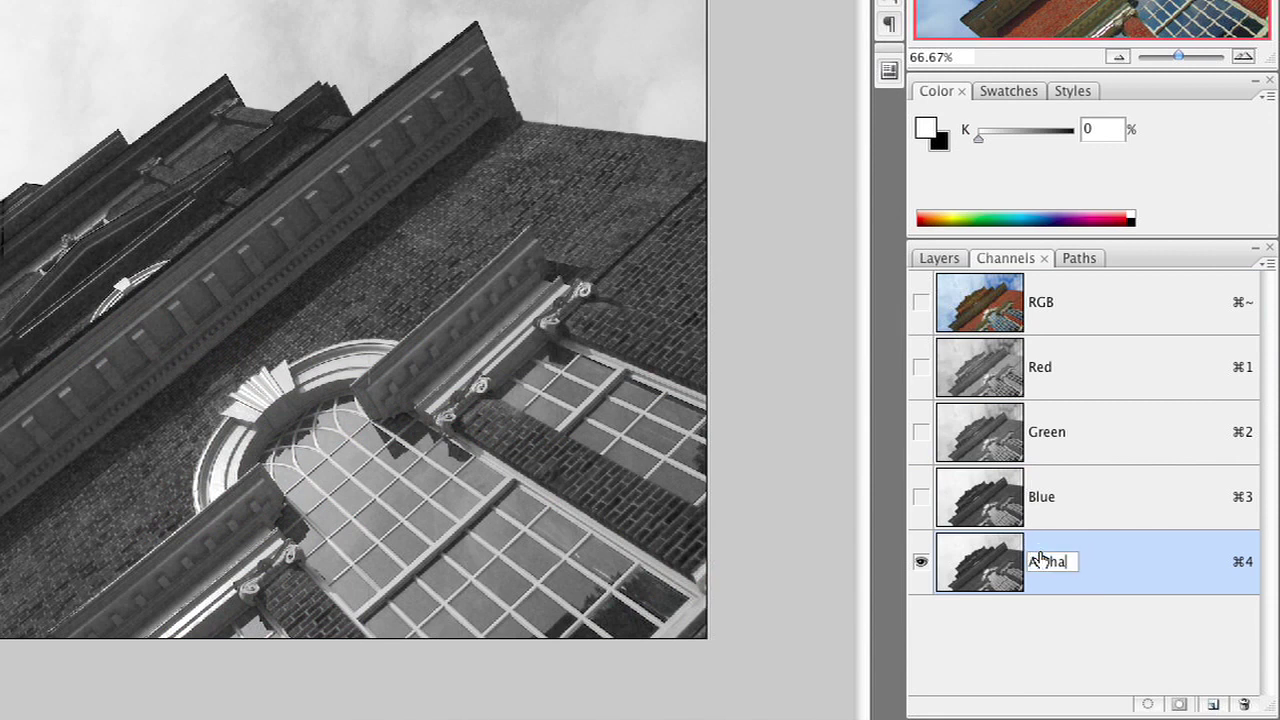
{"action": "key", "text": "Return"}
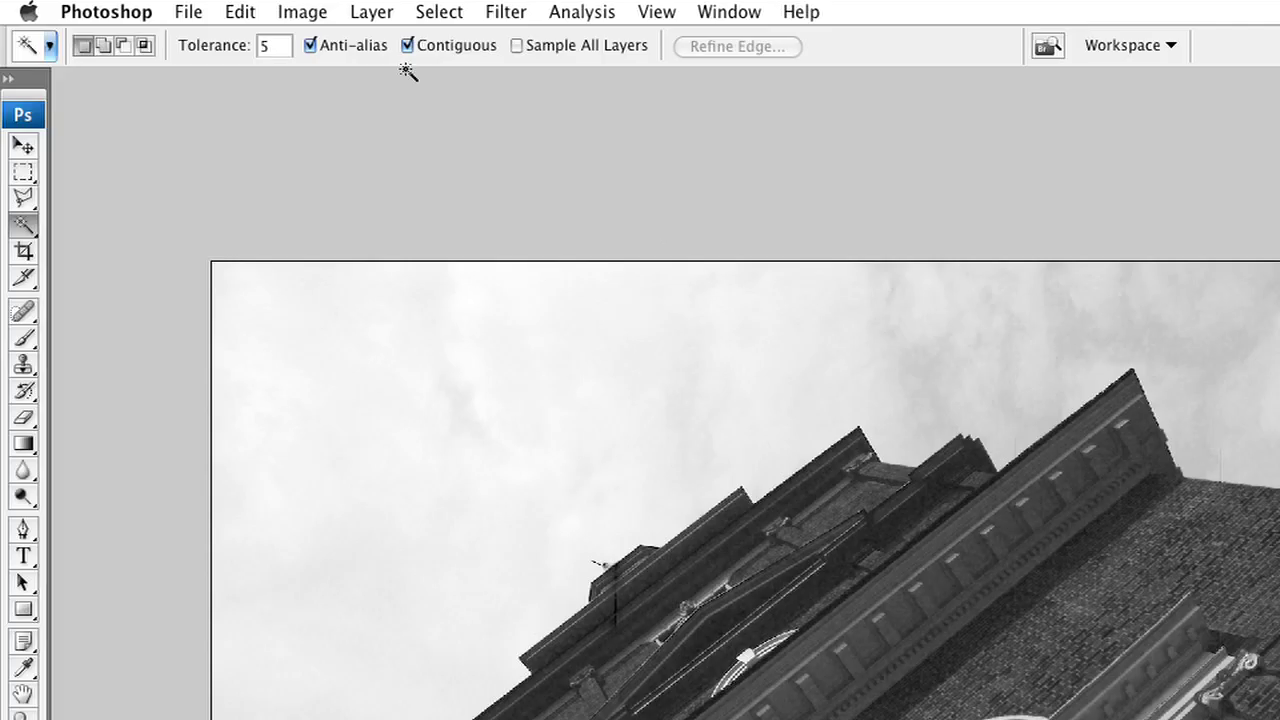
- Apply a Threshold of 169 to the Alpha channel
{"action": "left_click", "coordinate": [318, 10]}
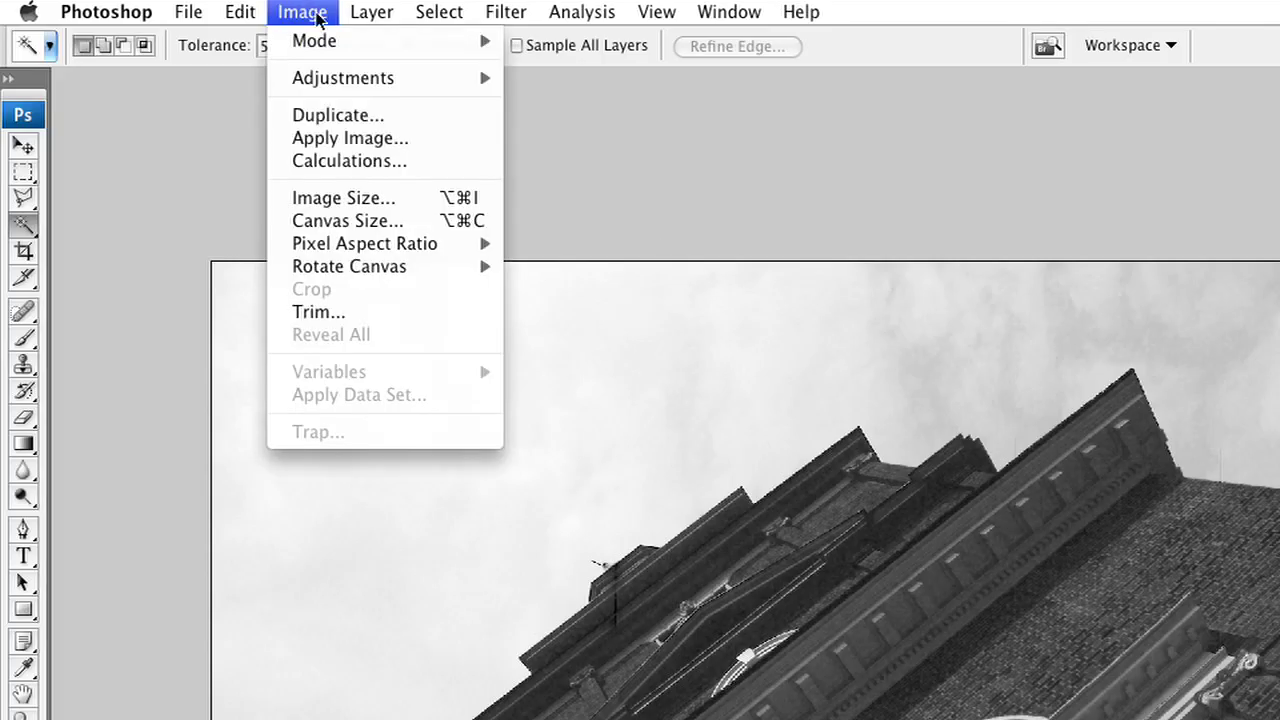
{"action": "mouse_move", "coordinate": [318, 80]}
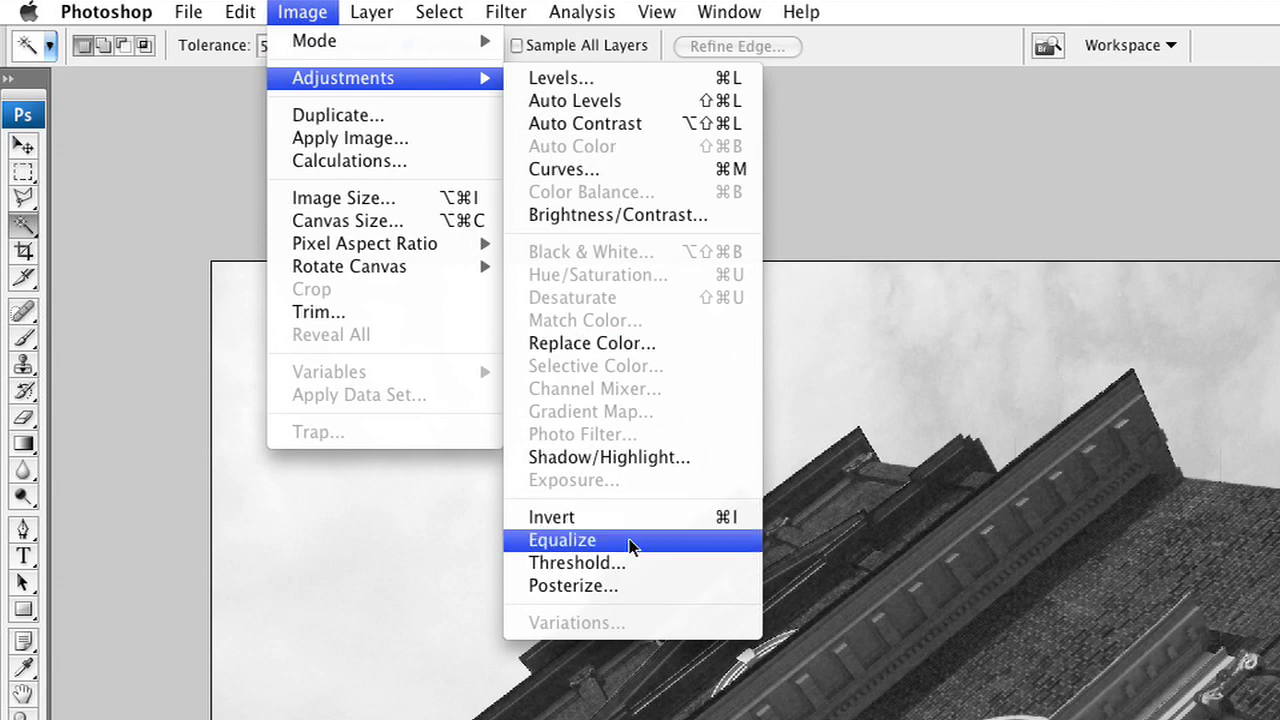
{"action": "left_click", "coordinate": [634, 563]}
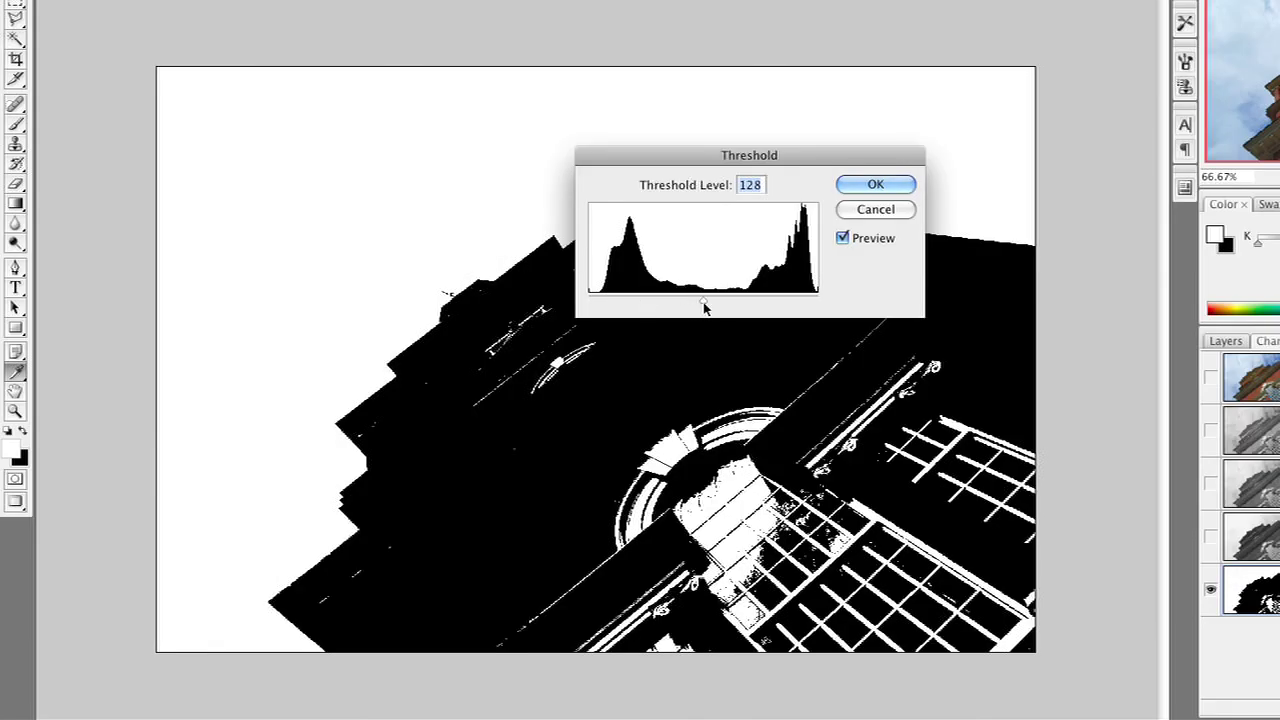
{"action": "left_click_drag", "start_coordinate": [703, 300], "coordinate": [739, 301]}
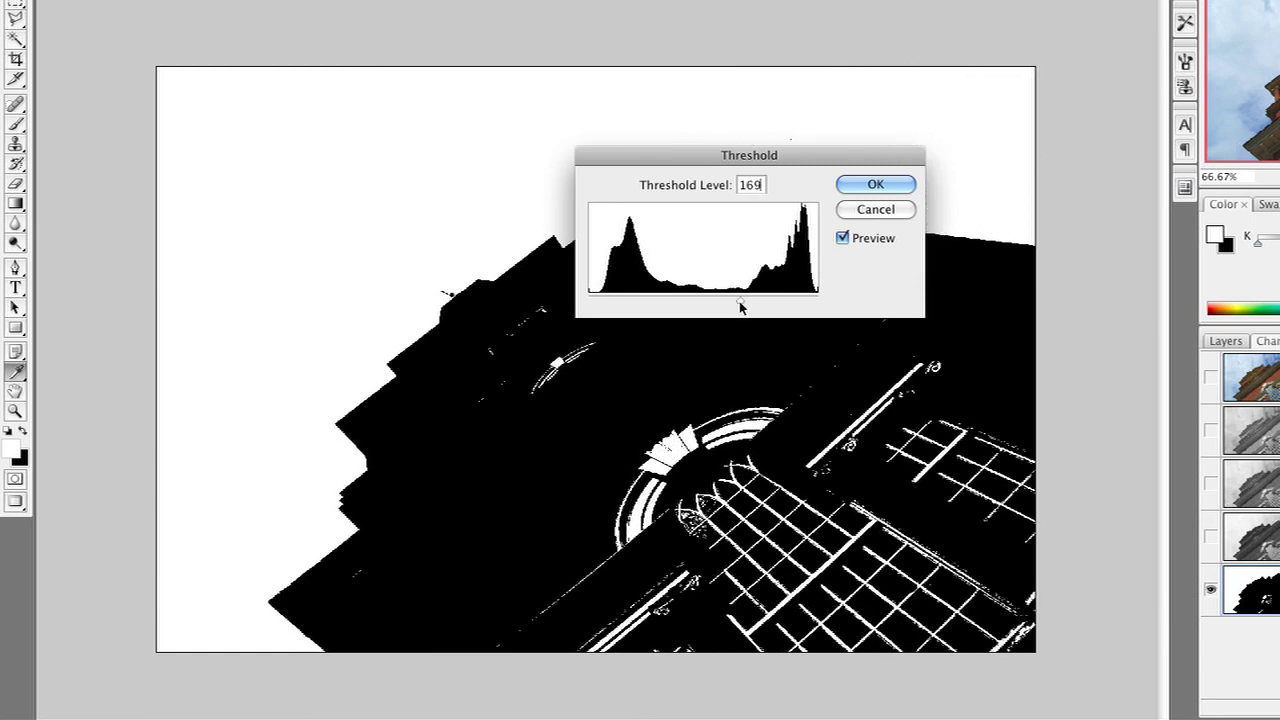
{"action": "left_click", "coordinate": [852, 186]}
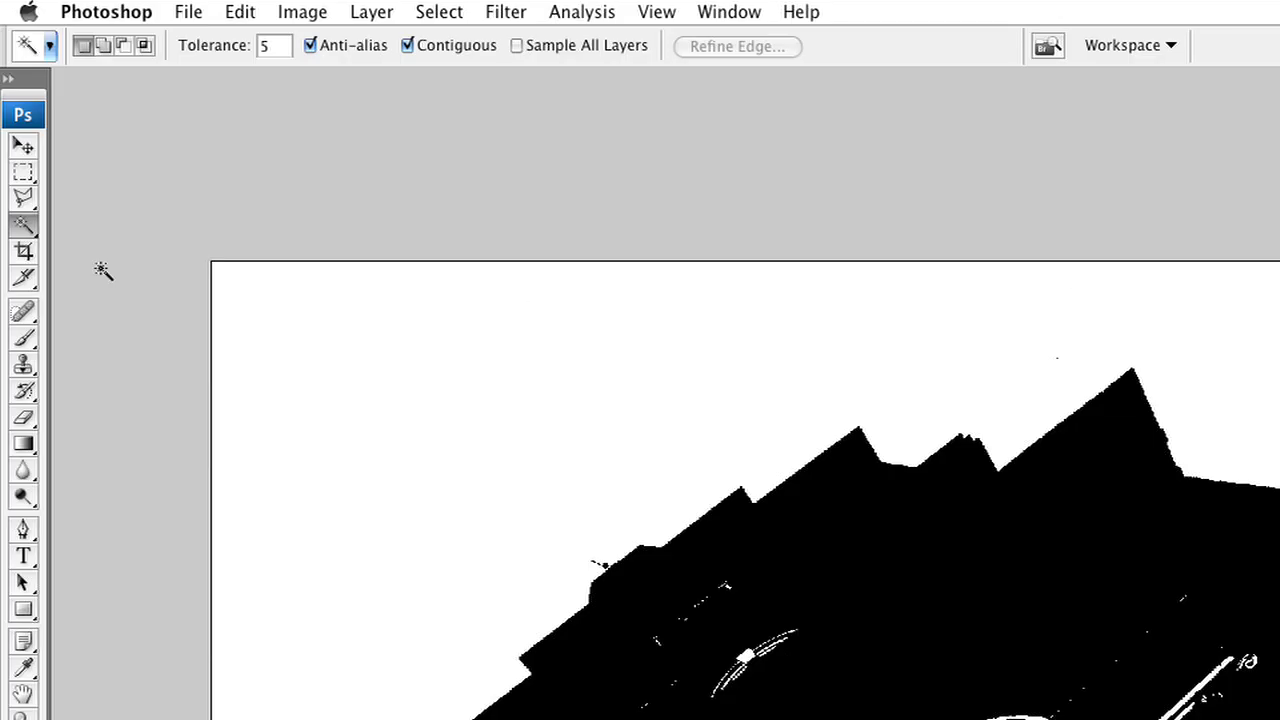
- Magic-wand the white sky in the Alpha channel, then invert the selection to take the building
{"action": "left_click", "coordinate": [23, 226]}
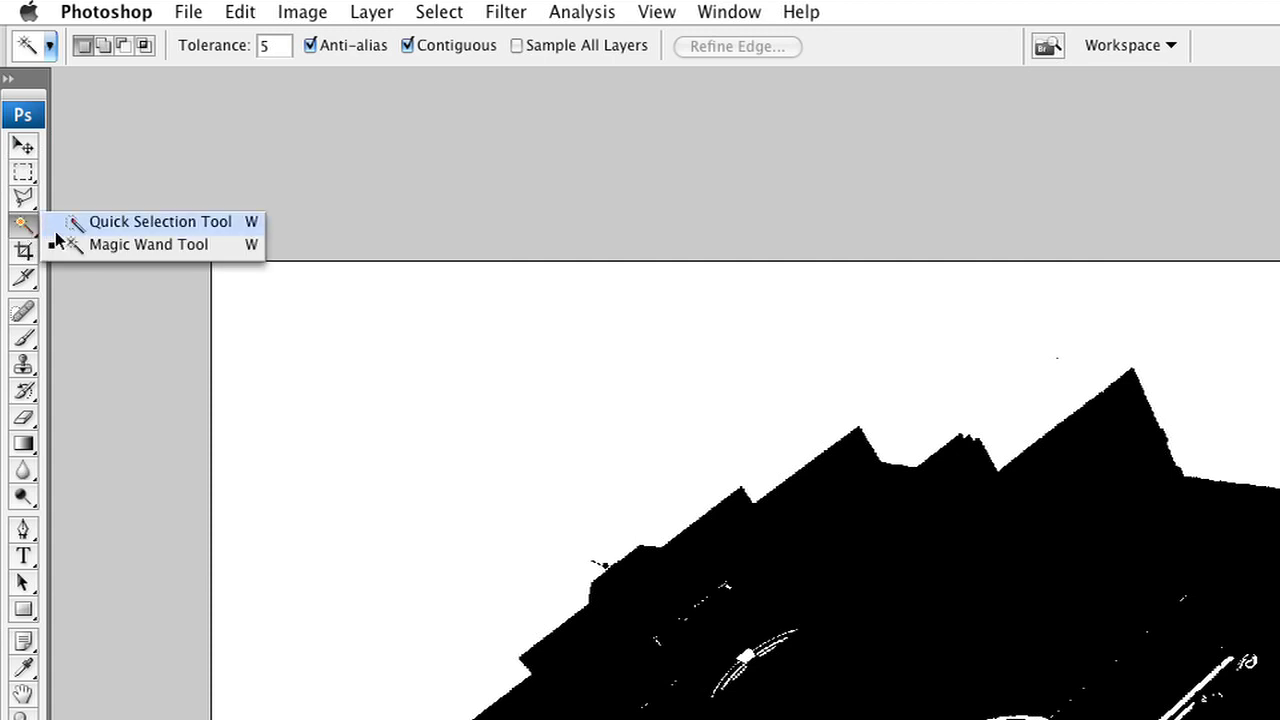
{"action": "left_click", "coordinate": [58, 241]}
{"action": "left_click", "coordinate": [334, 380]}
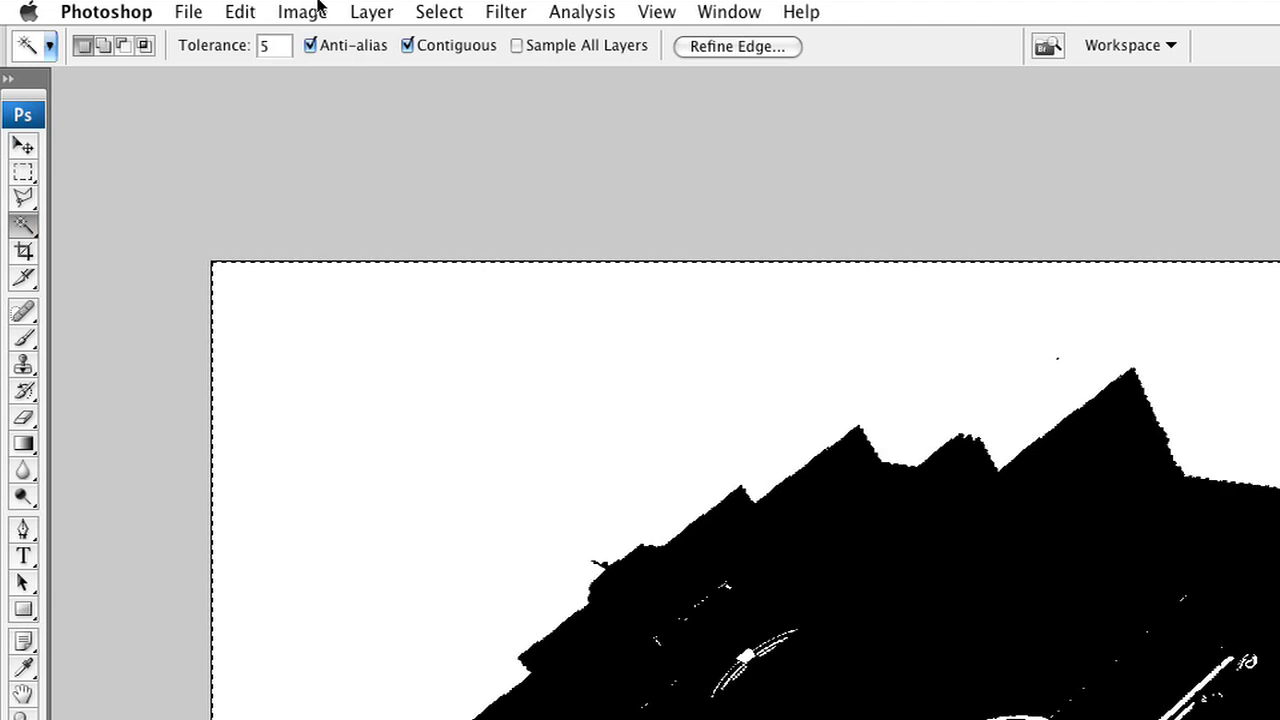
{"action": "left_click", "coordinate": [437, 11]}
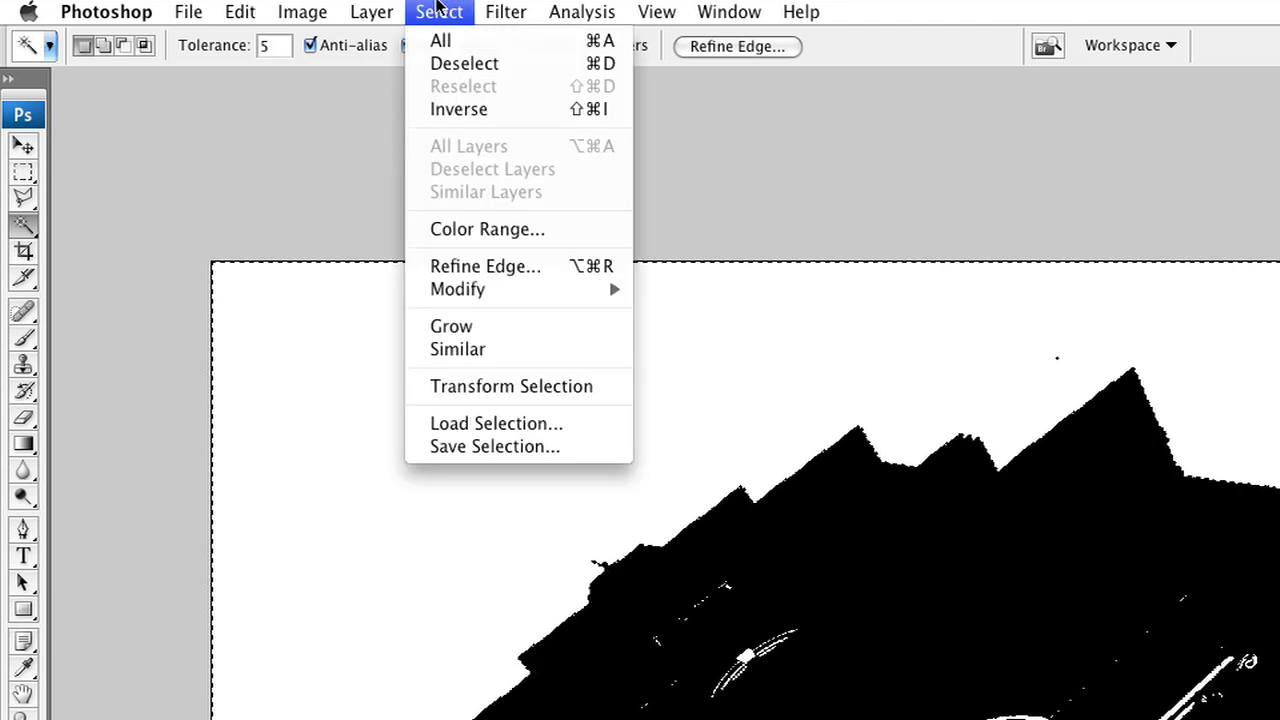
{"action": "left_click", "coordinate": [458, 109]}
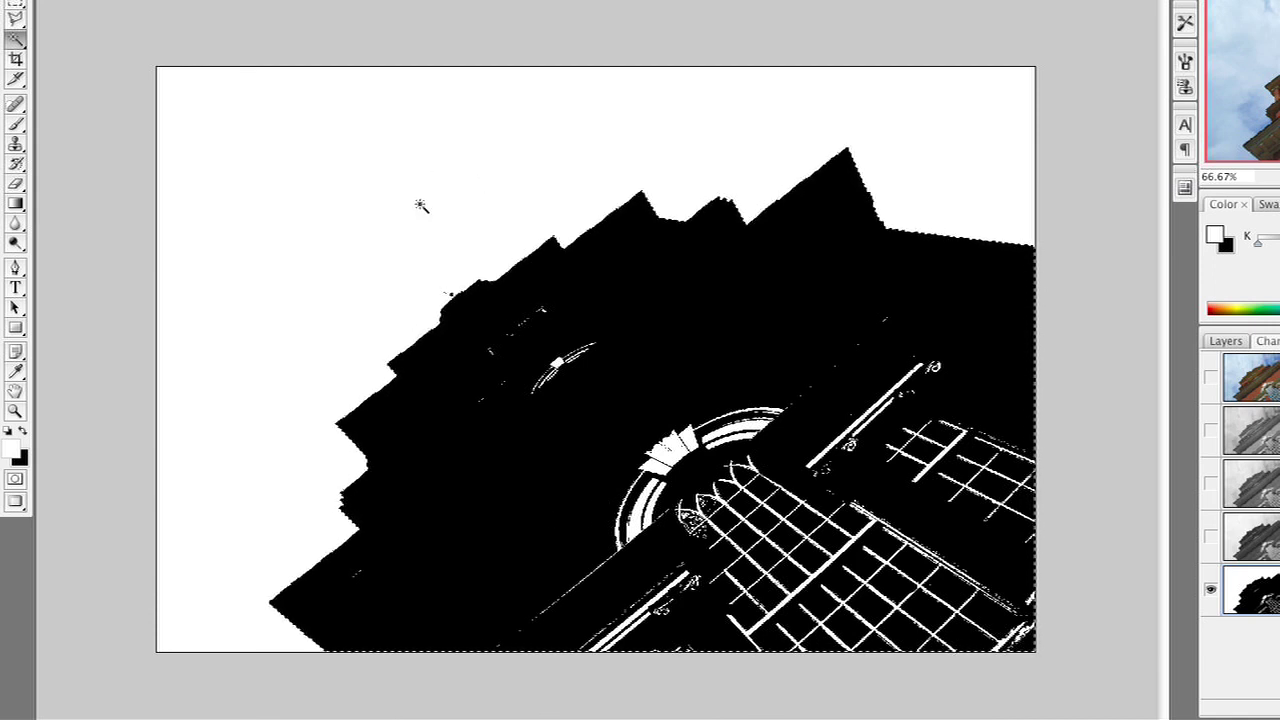
{"action": "key", "text": "b"}
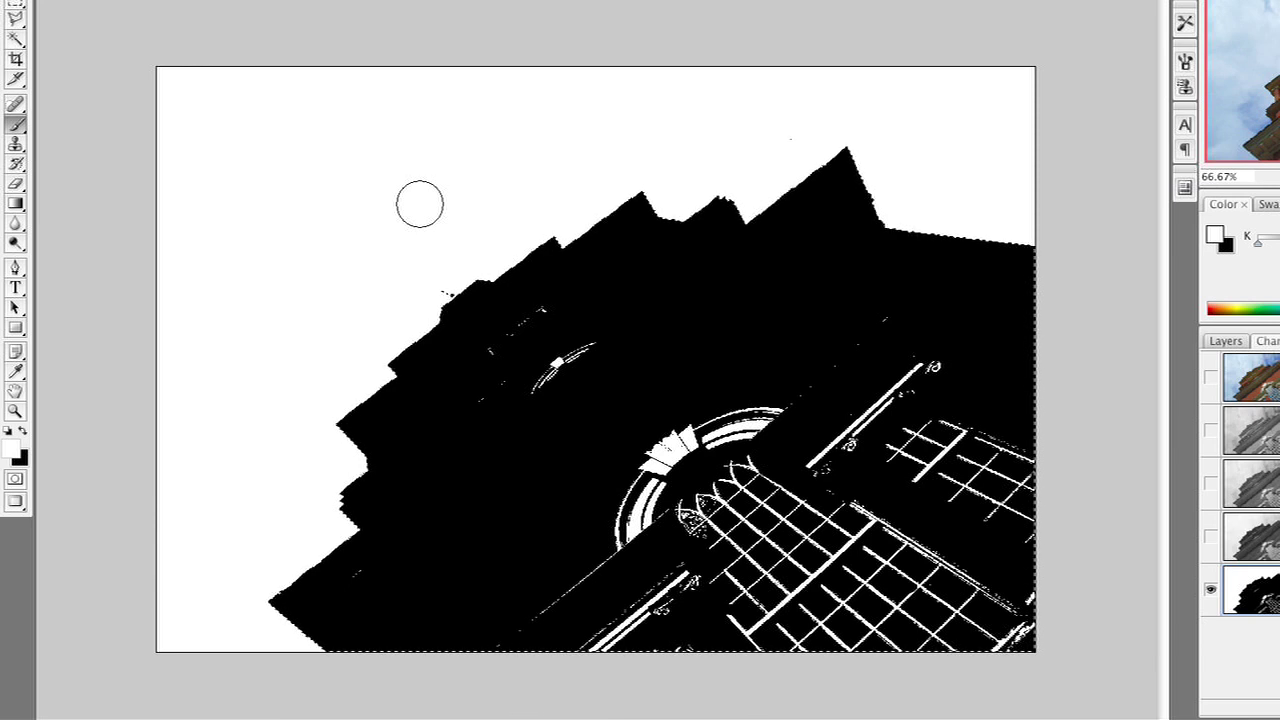
- With a larger black brush, paint out the white specks on the roofline, arches, windows and right side
{"action": "key", "text": "bracketright"}
{"action": "key", "text": "bracketright"}
{"action": "key", "text": "bracketright"}
{"action": "key", "text": "bracketright"}
{"action": "key", "text": "bracketright"}
{"action": "key", "text": "bracketright"}
{"action": "key", "text": "bracketright"}
{"action": "key", "text": "bracketright"}
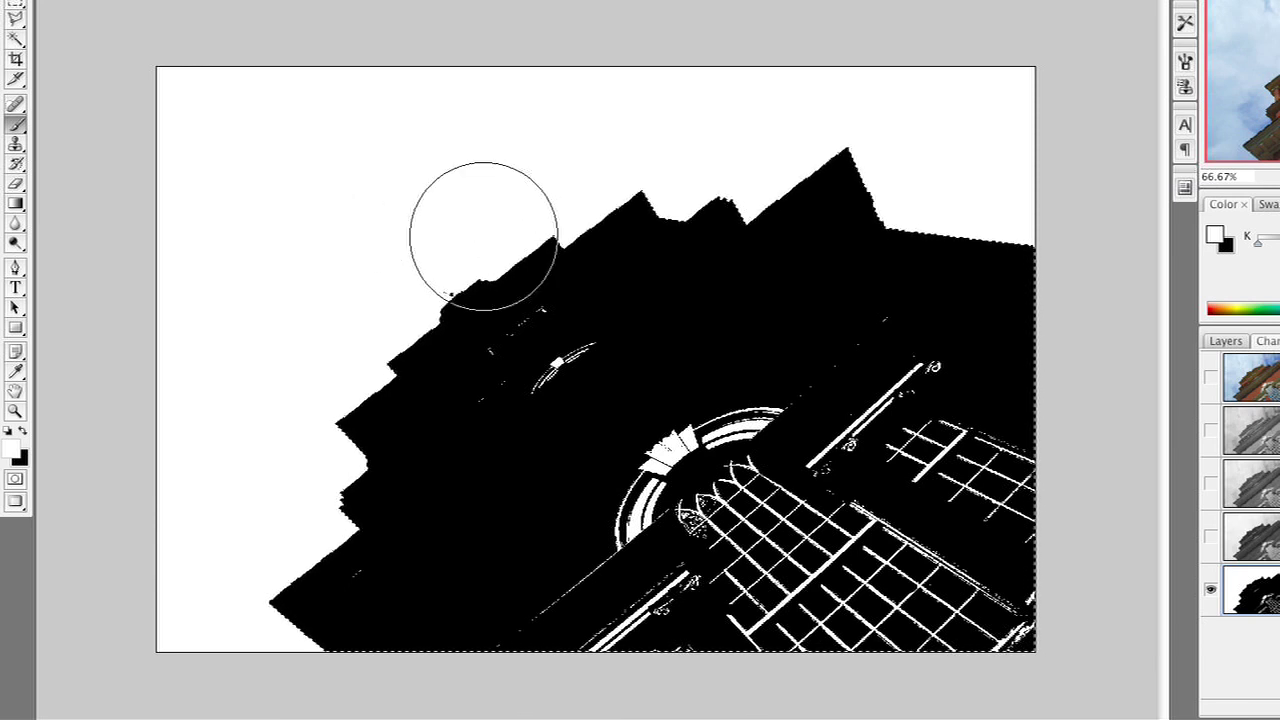
{"action": "key", "text": "x"}
{"action": "left_click_drag", "start_coordinate": [540, 314], "coordinate": [537, 334]}
{"action": "mouse_move", "coordinate": [481, 453]}
{"action": "left_mouse_down"}
{"action": "mouse_move", "coordinate": [385, 579]}
{"action": "mouse_move", "coordinate": [413, 590]}
{"action": "mouse_move", "coordinate": [380, 563]}
{"action": "left_mouse_up"}
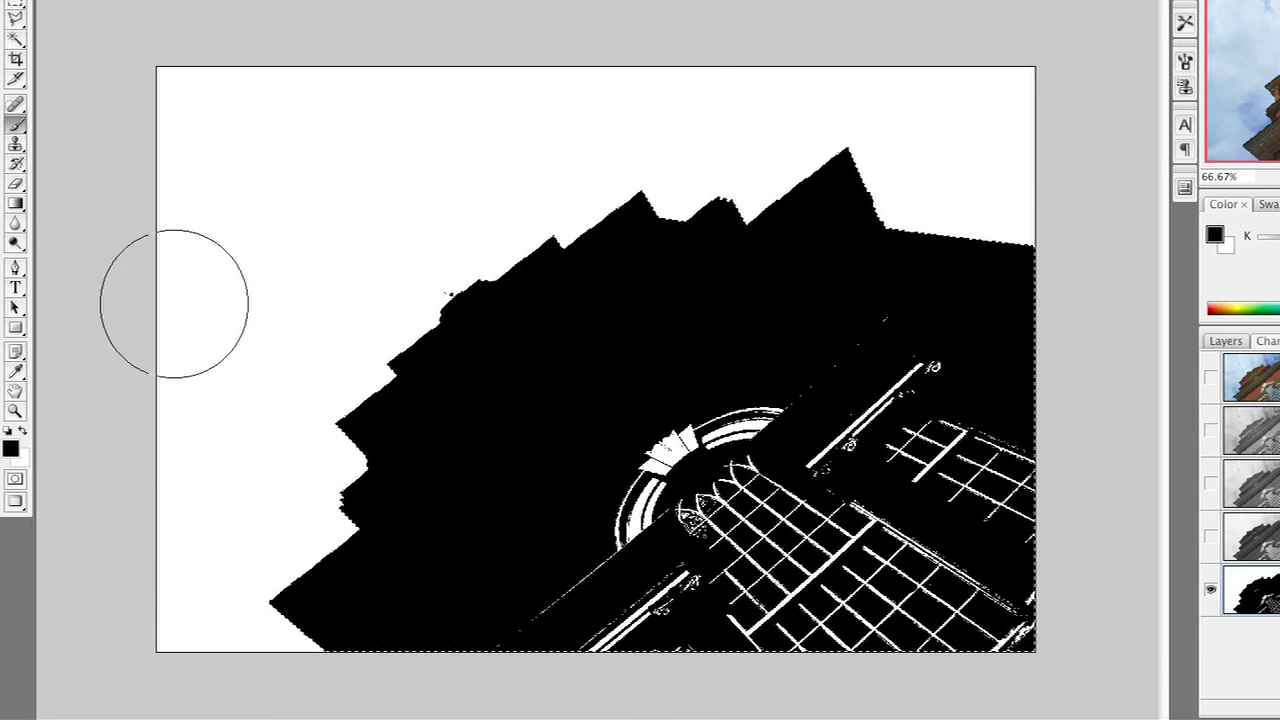
{"action": "mouse_move", "coordinate": [700, 470]}
{"action": "left_mouse_down"}
{"action": "mouse_move", "coordinate": [592, 643]}
{"action": "mouse_move", "coordinate": [577, 634]}
{"action": "mouse_move", "coordinate": [680, 570]}
{"action": "left_mouse_up"}
{"action": "mouse_move", "coordinate": [763, 294]}
{"action": "left_mouse_down"}
{"action": "mouse_move", "coordinate": [914, 560]}
{"action": "mouse_move", "coordinate": [851, 491]}
{"action": "mouse_move", "coordinate": [989, 514]}
{"action": "mouse_move", "coordinate": [1029, 566]}
{"action": "mouse_move", "coordinate": [846, 714]}
{"action": "left_mouse_up"}
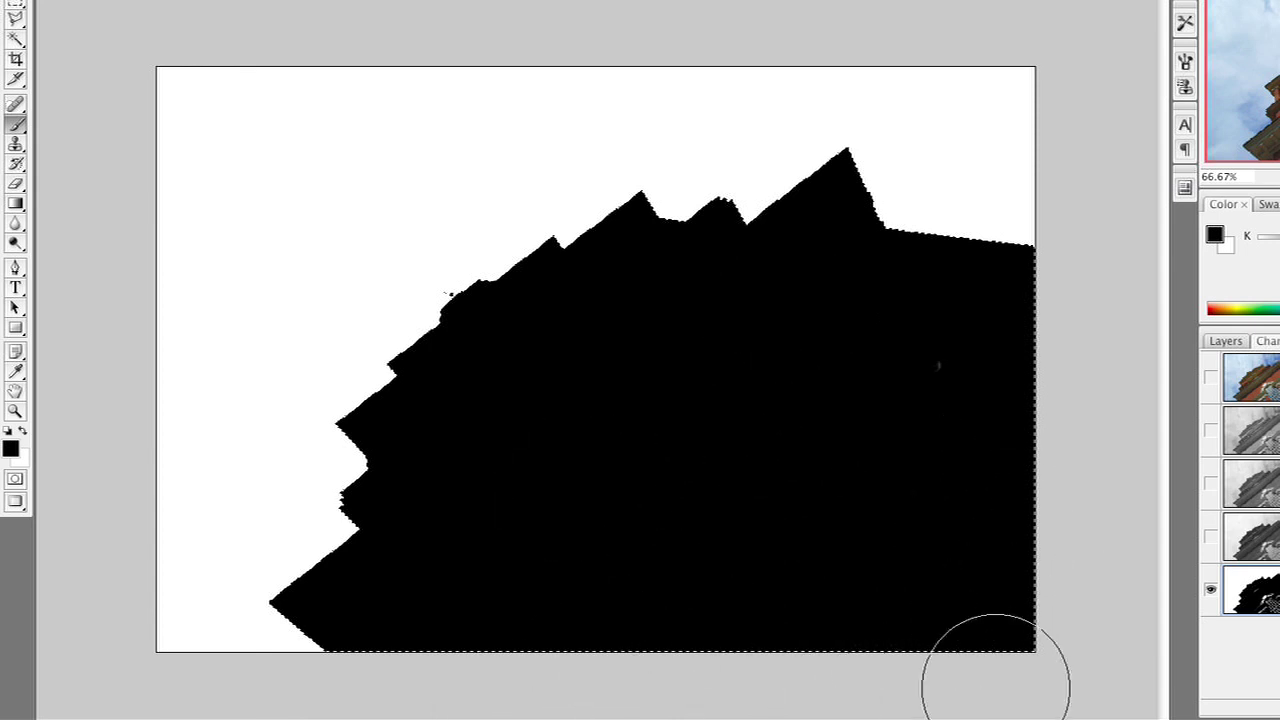
{"action": "mouse_move", "coordinate": [1071, 671]}
{"action": "left_mouse_down"}
{"action": "mouse_move", "coordinate": [940, 371]}
{"action": "mouse_move", "coordinate": [914, 586]}
{"action": "left_mouse_up"}
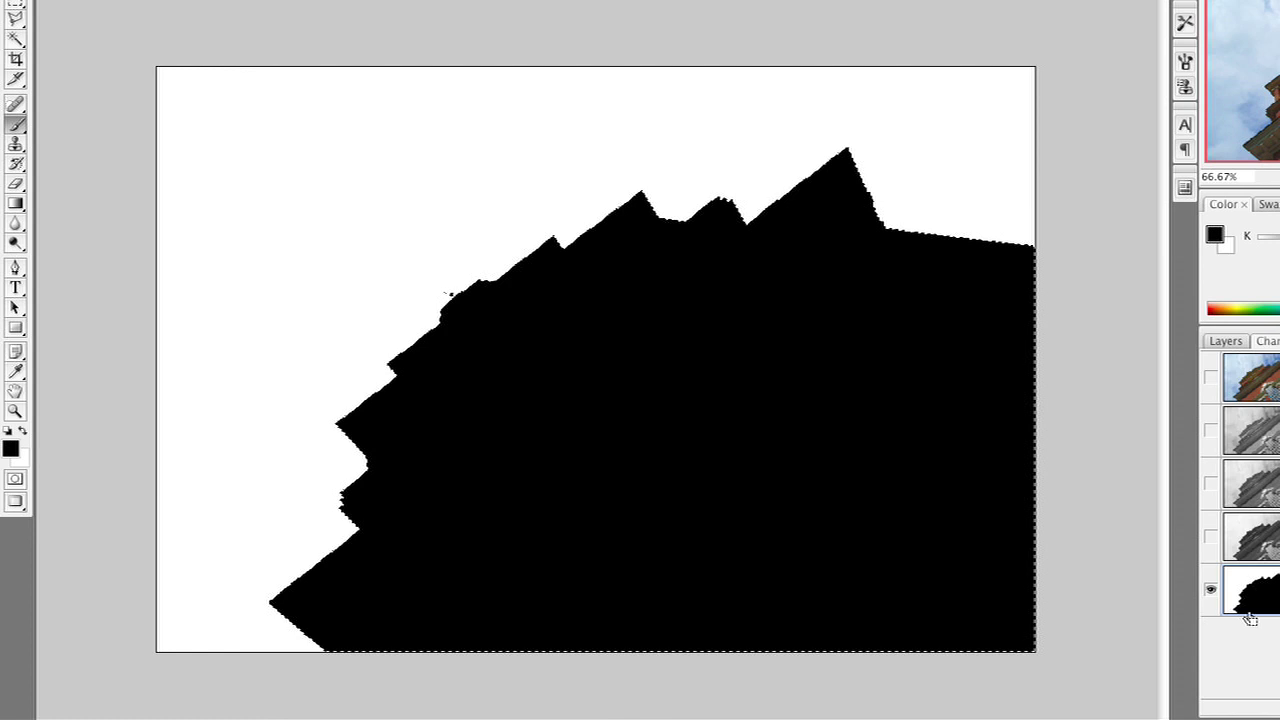
- Deselect and invert the Alpha channel so the building is white on black
{"action": "key", "text": "ctrl+d"}
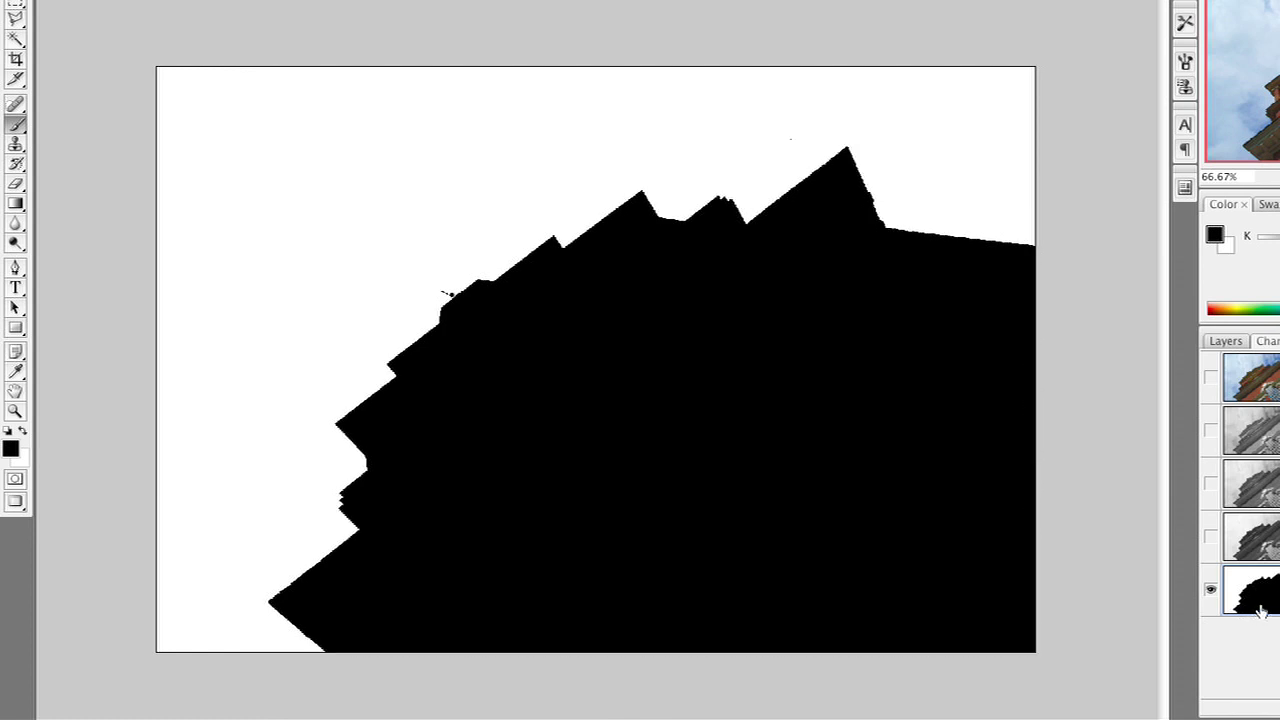
{"action": "key", "text": "ctrl+i"}
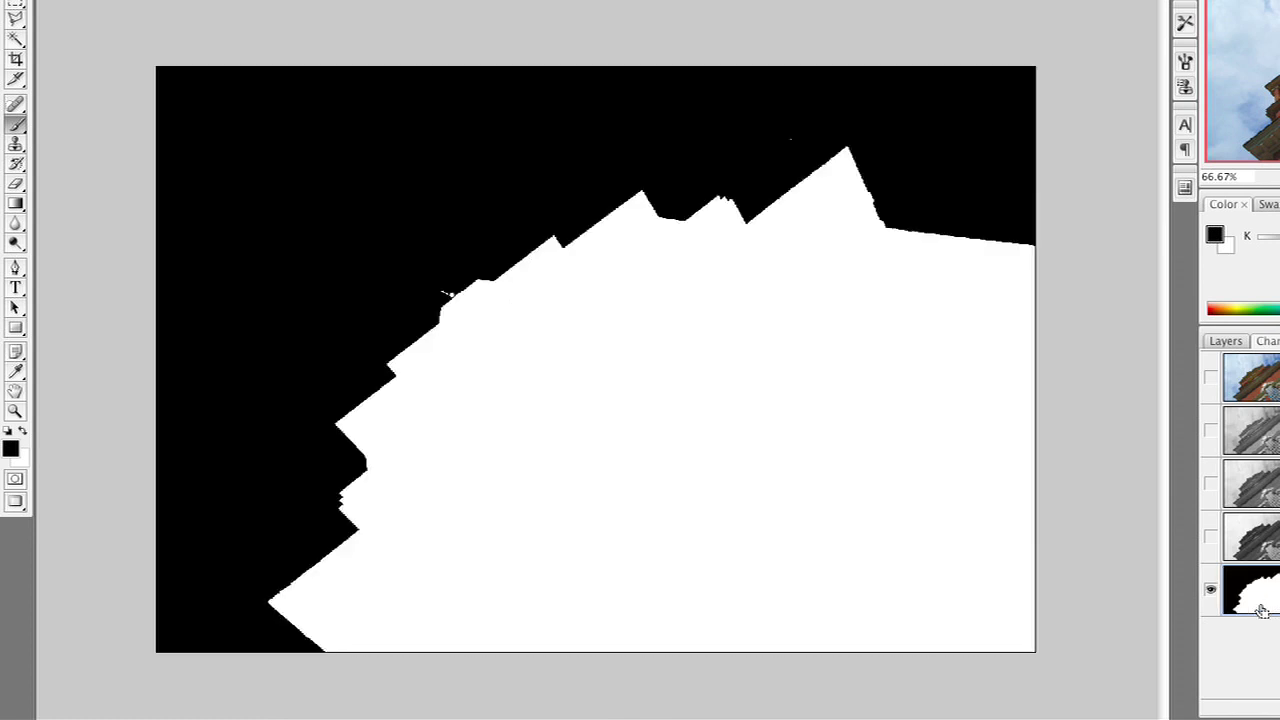
{"action": "key", "text": "x"}
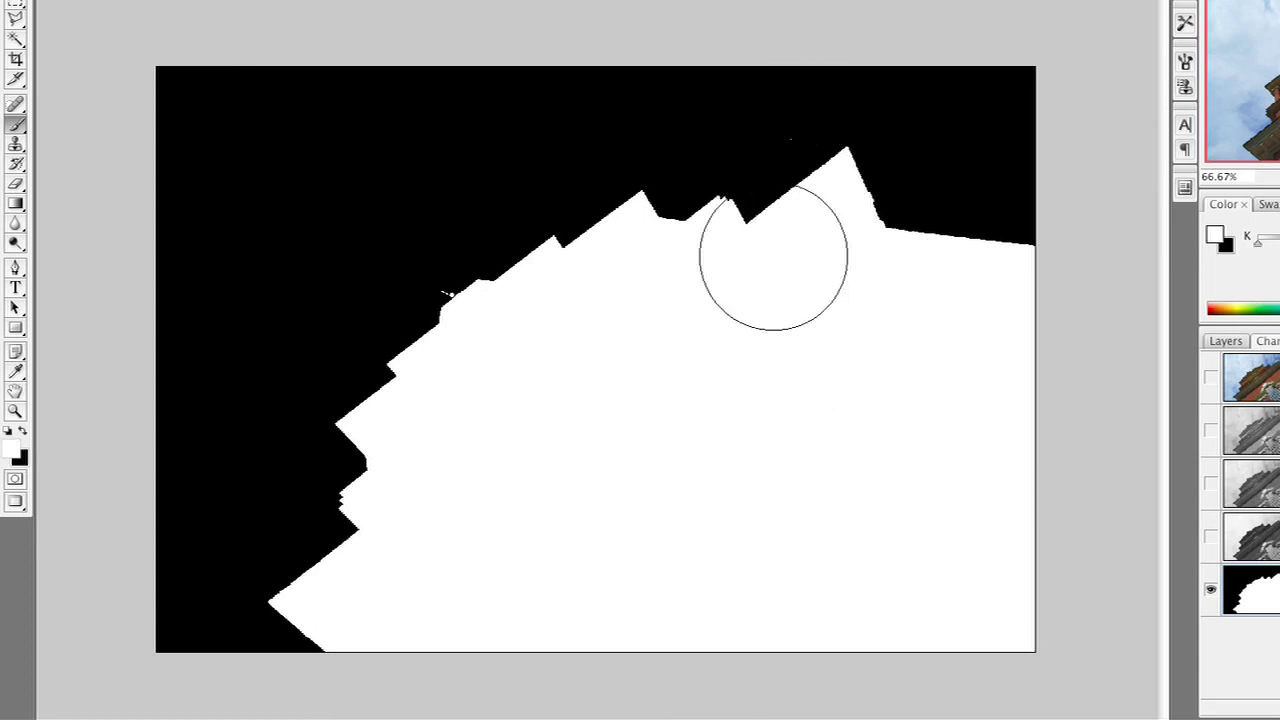
{"action": "key", "text": "x"}
{"action": "key", "text": "bracketleft"}
{"action": "key", "text": "bracketleft"}
{"action": "key", "text": "bracketleft"}
{"action": "key", "text": "bracketleft"}
{"action": "key", "text": "bracketleft"}
{"action": "key", "text": "bracketleft"}
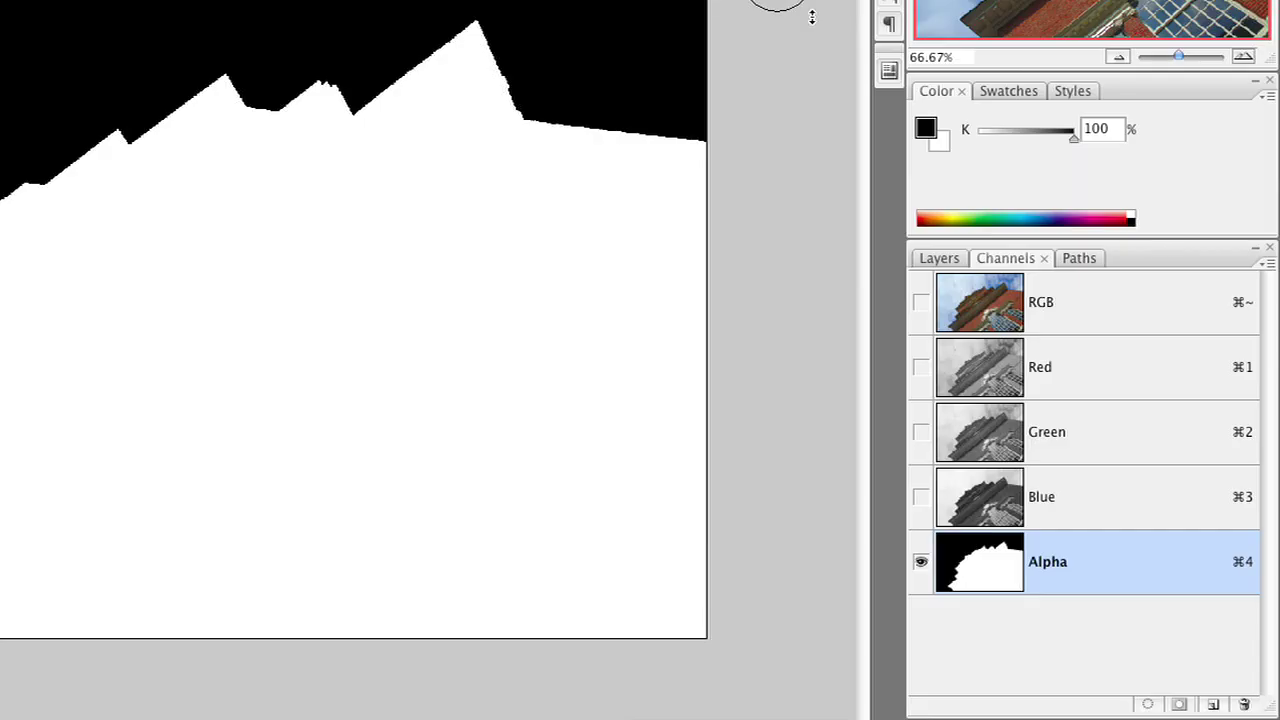
- Load the Alpha channel as a selection and return to the RGB composite view
{"action": "left_click", "coordinate": [1262, 592], "text": "super"}
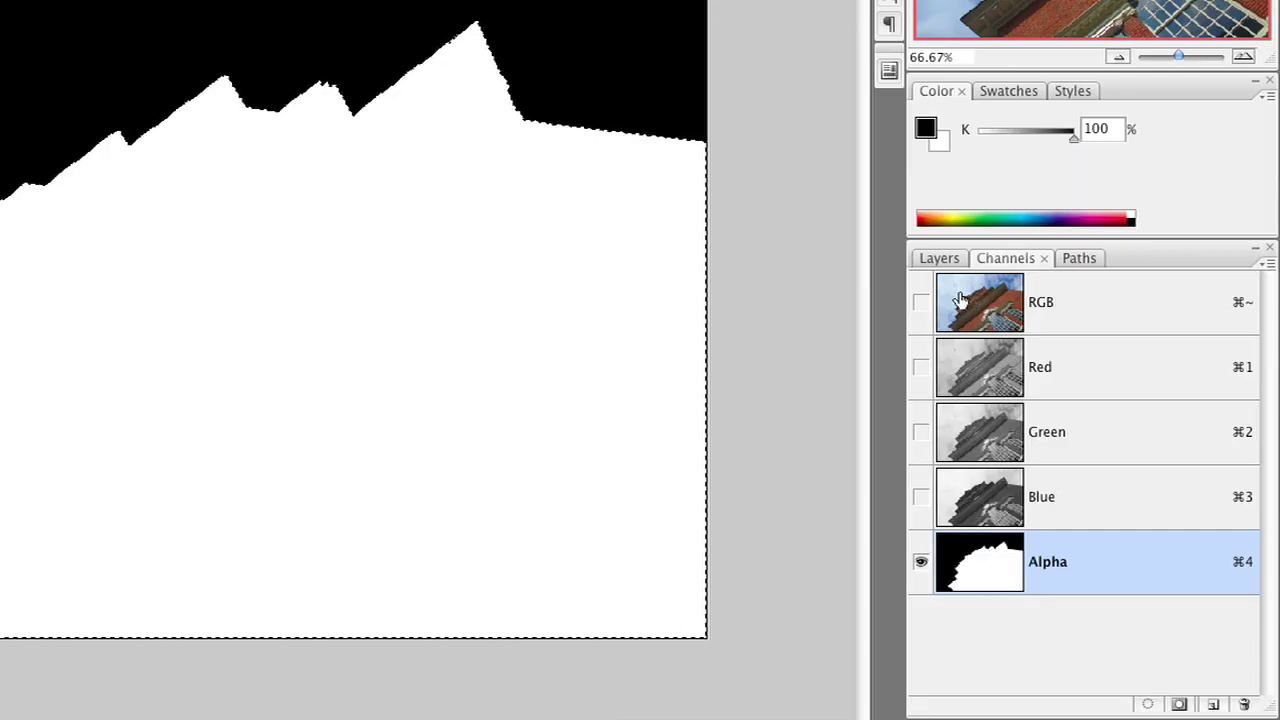
{"action": "left_click", "coordinate": [920, 301]}
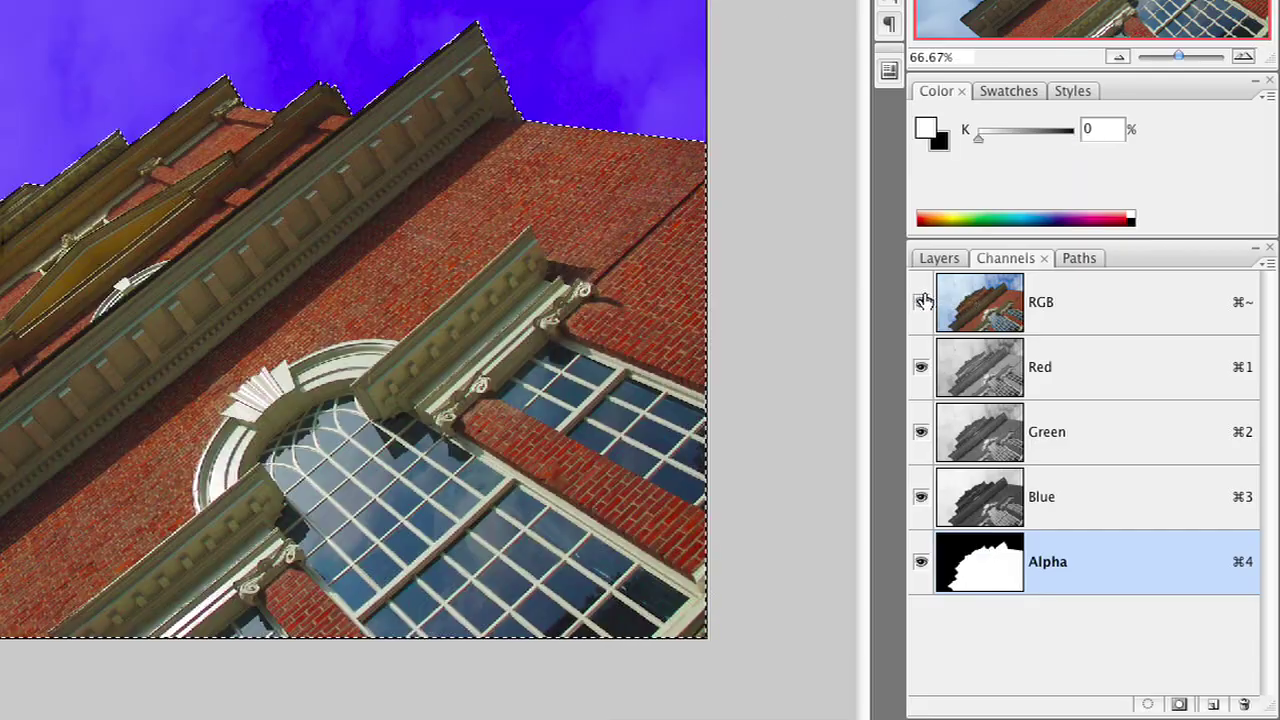
{"action": "left_click", "coordinate": [920, 561]}
- Rename the Background layer to 'Building' and add a layer mask from the selection
{"action": "left_click", "coordinate": [945, 257]}
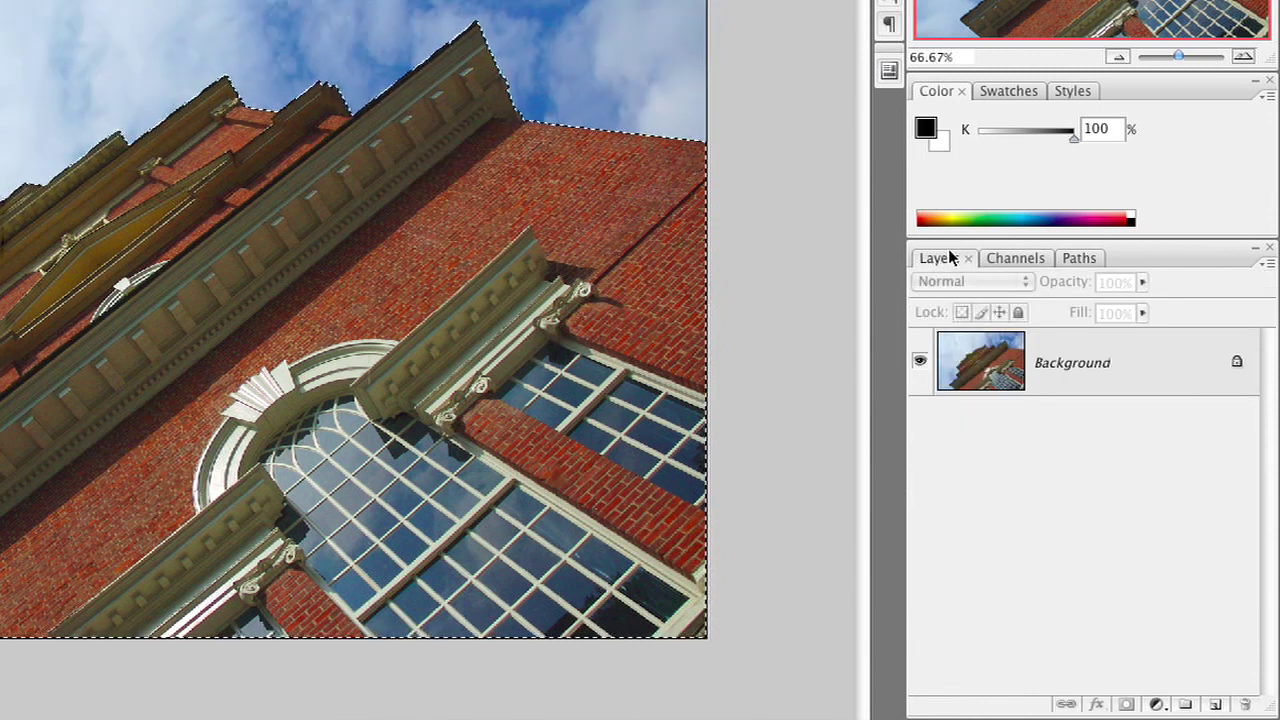
{"action": "double_click", "coordinate": [1068, 366]}
{"action": "type", "text": "Building"}
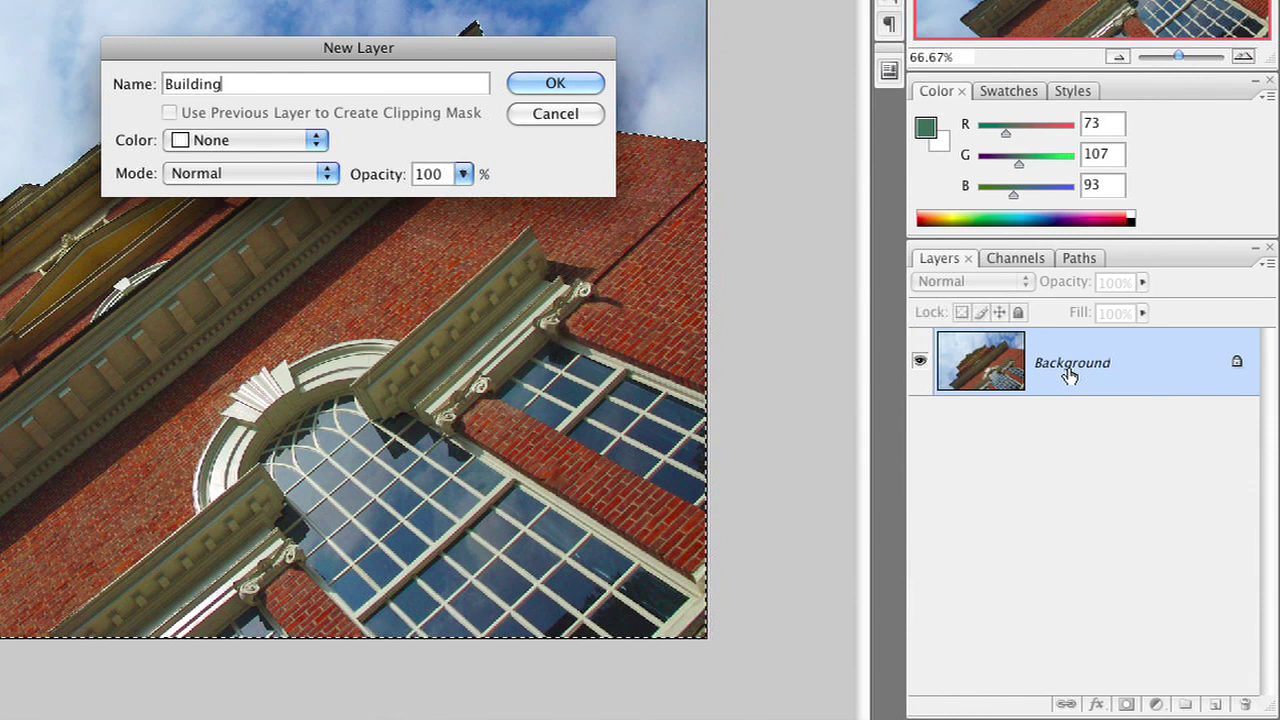
{"action": "key", "text": "Return"}
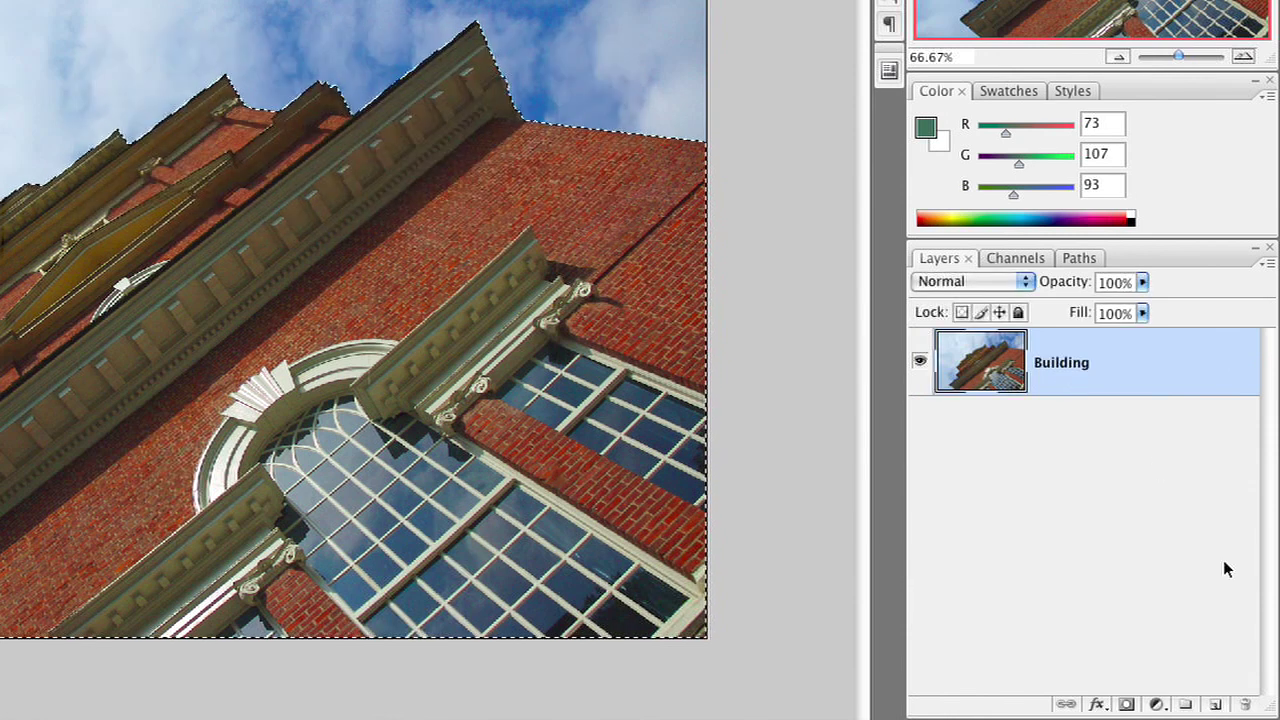
{"action": "left_click", "coordinate": [1126, 705]}
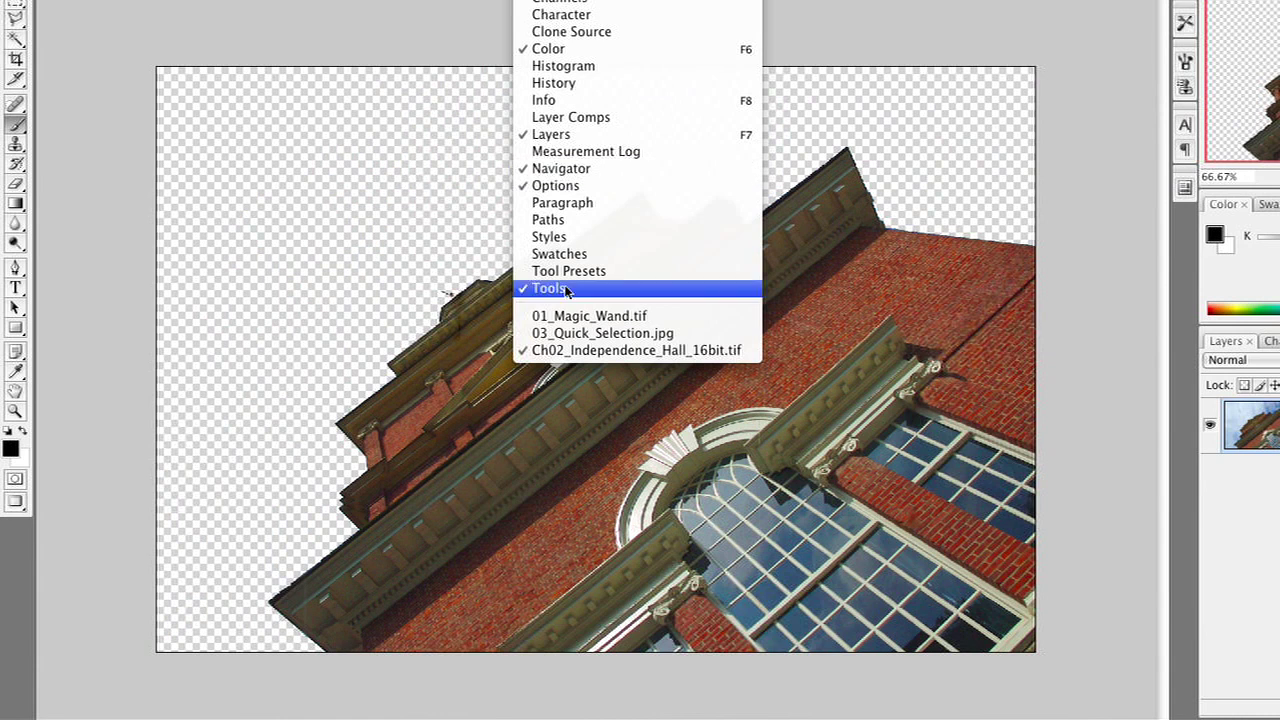
- Switch to the 01_Magic_Wand.tif eel photo
{"action": "left_click", "coordinate": [620, 350]}
{"action": "left_click", "coordinate": [540, 0]}
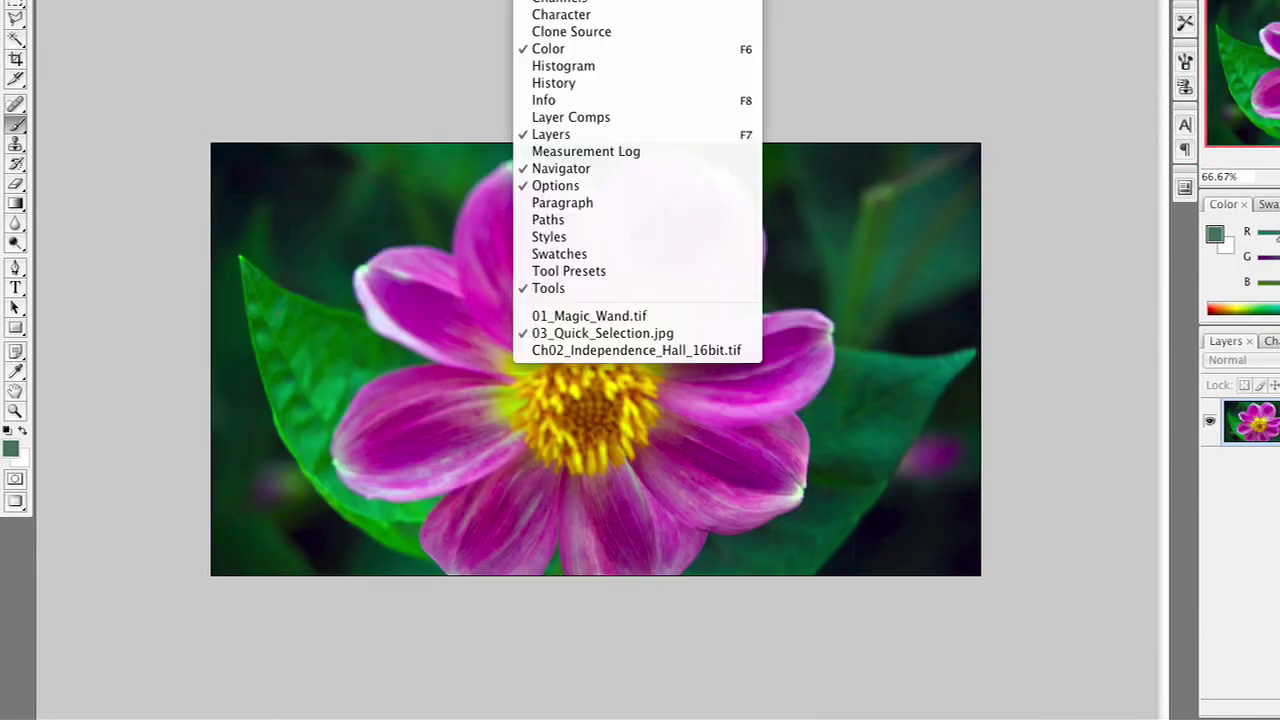
{"action": "left_click", "coordinate": [556, 320]}
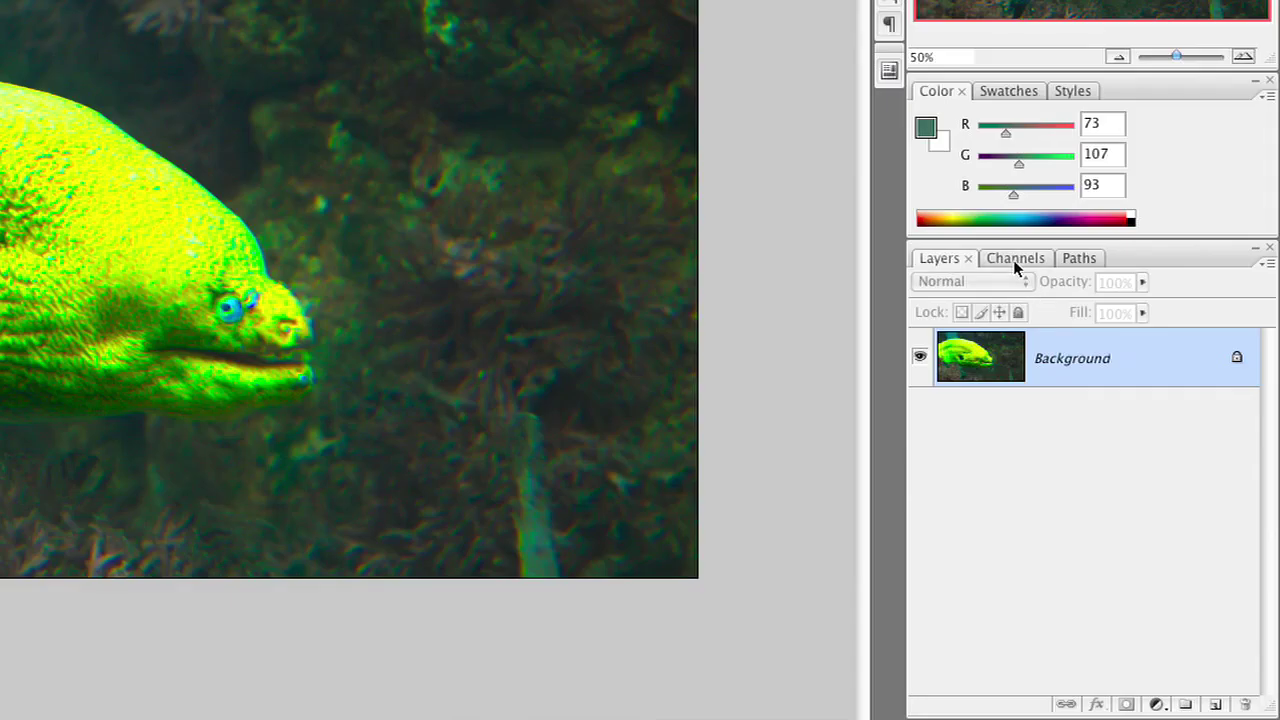
- Compare the Red, Green and Blue channels, leaving only Green visible, then duplicate Green
{"action": "left_click", "coordinate": [1274, 341]}
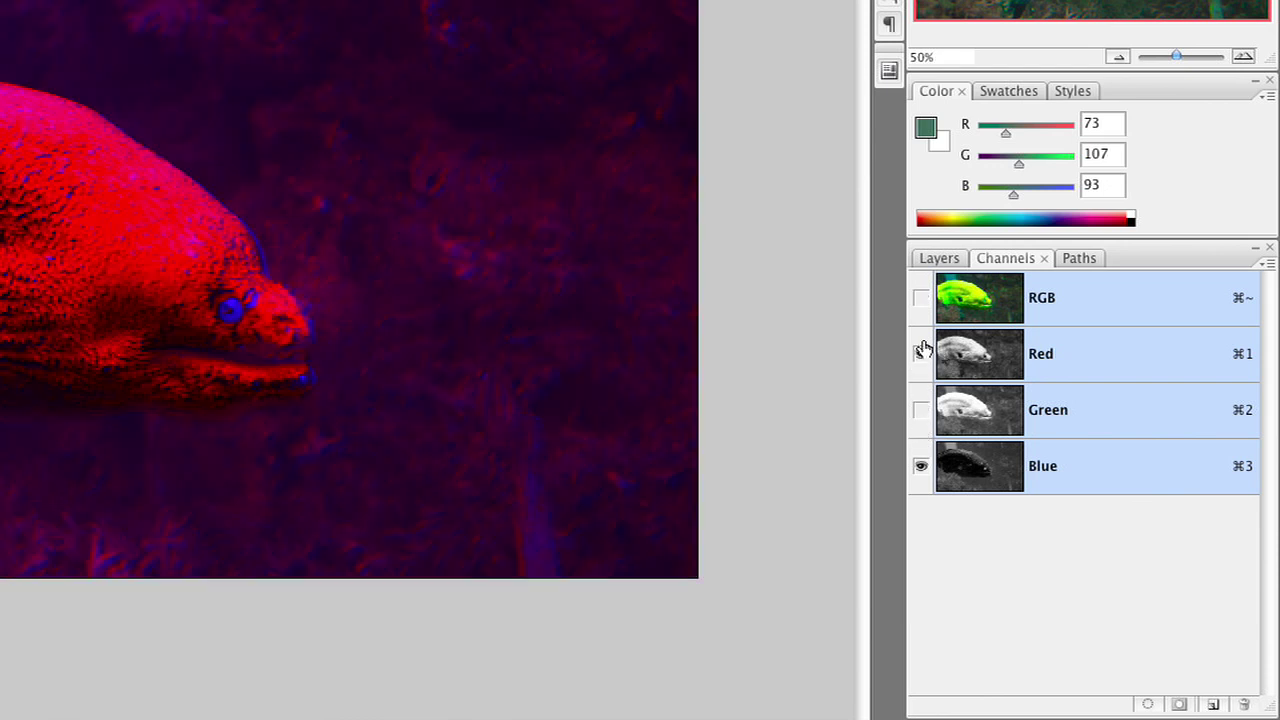
{"action": "left_click", "coordinate": [921, 353]}
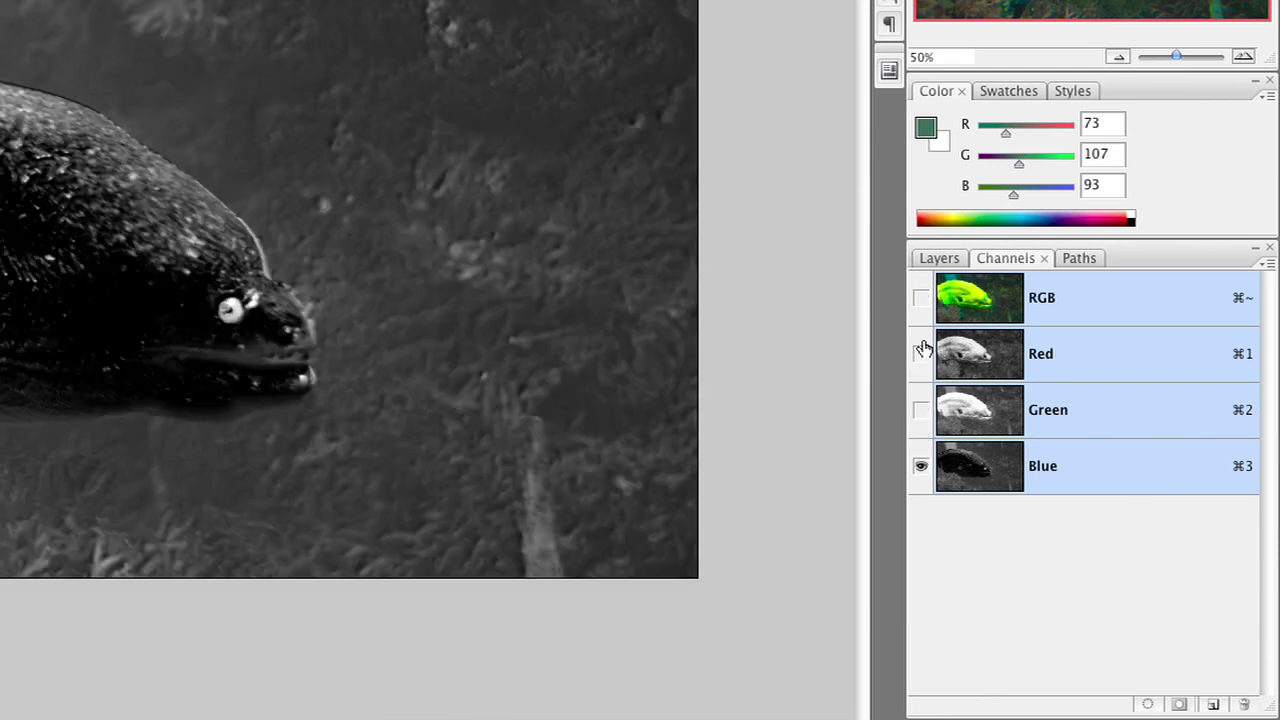
{"action": "left_click", "coordinate": [921, 409]}
{"action": "left_click", "coordinate": [921, 465]}
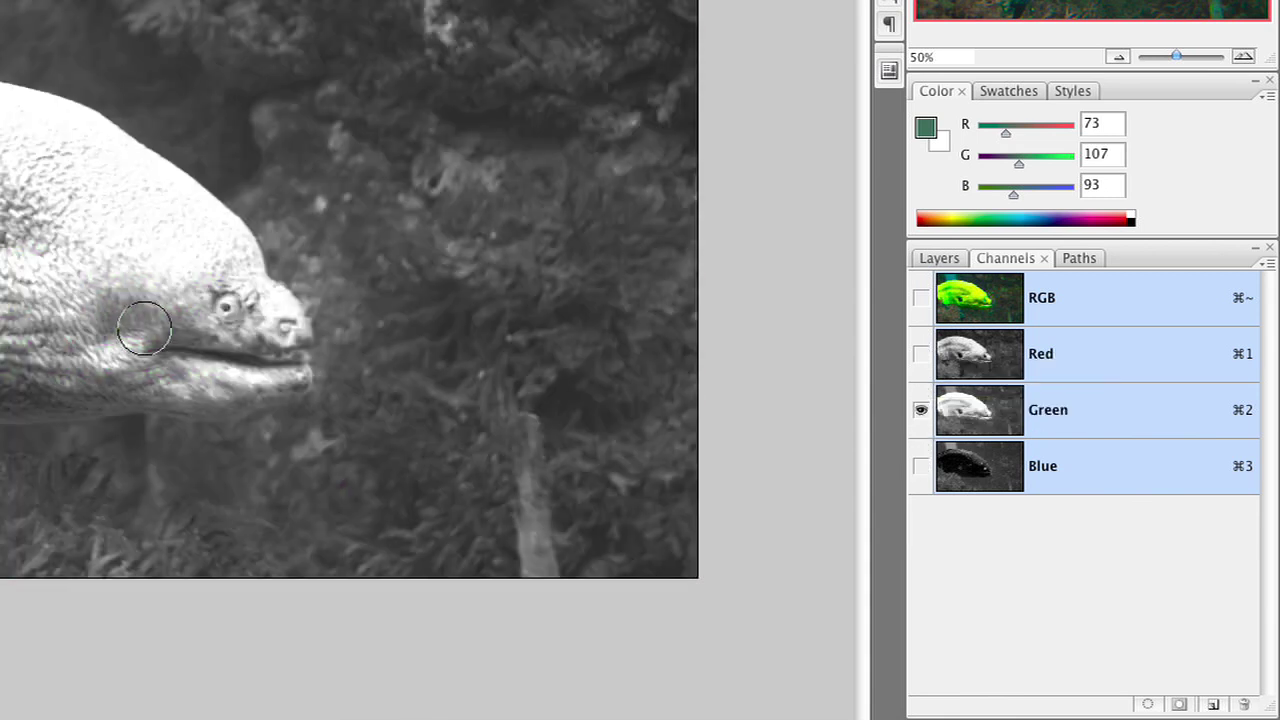
{"action": "left_click", "coordinate": [920, 355]}
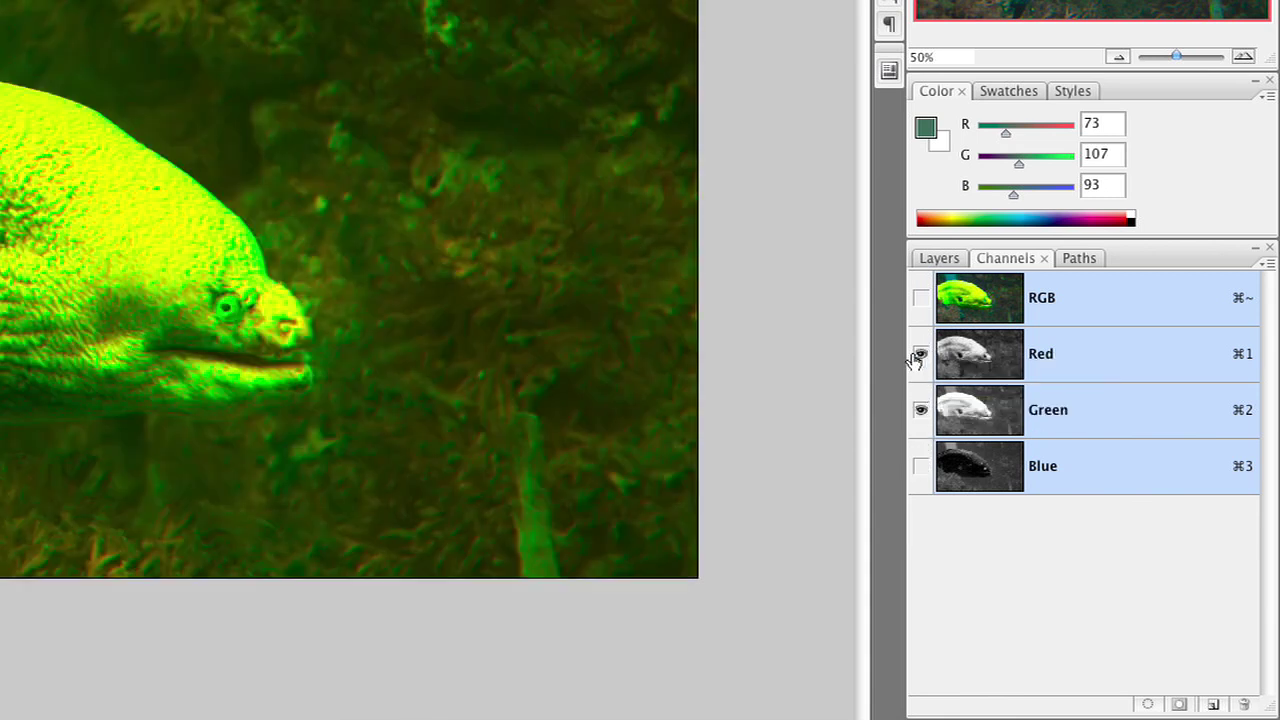
{"action": "left_click", "coordinate": [920, 410]}
{"action": "left_click", "coordinate": [920, 410]}
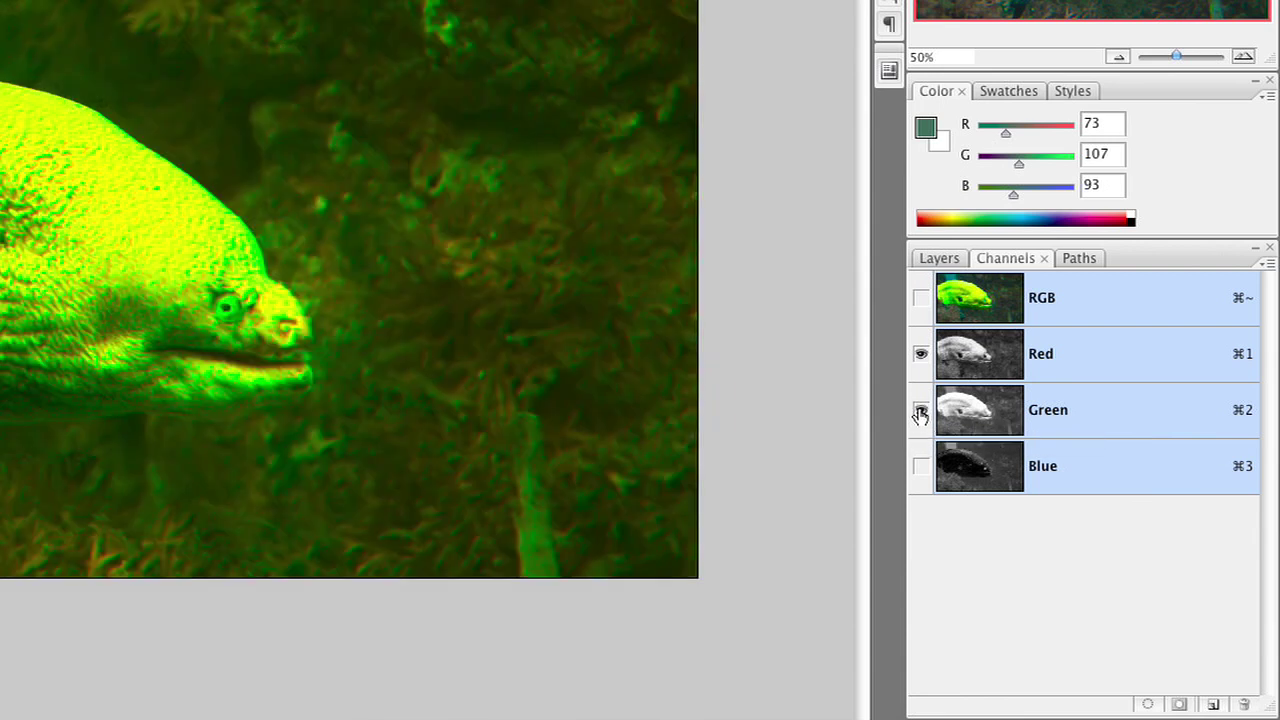
{"action": "left_click", "coordinate": [920, 353]}
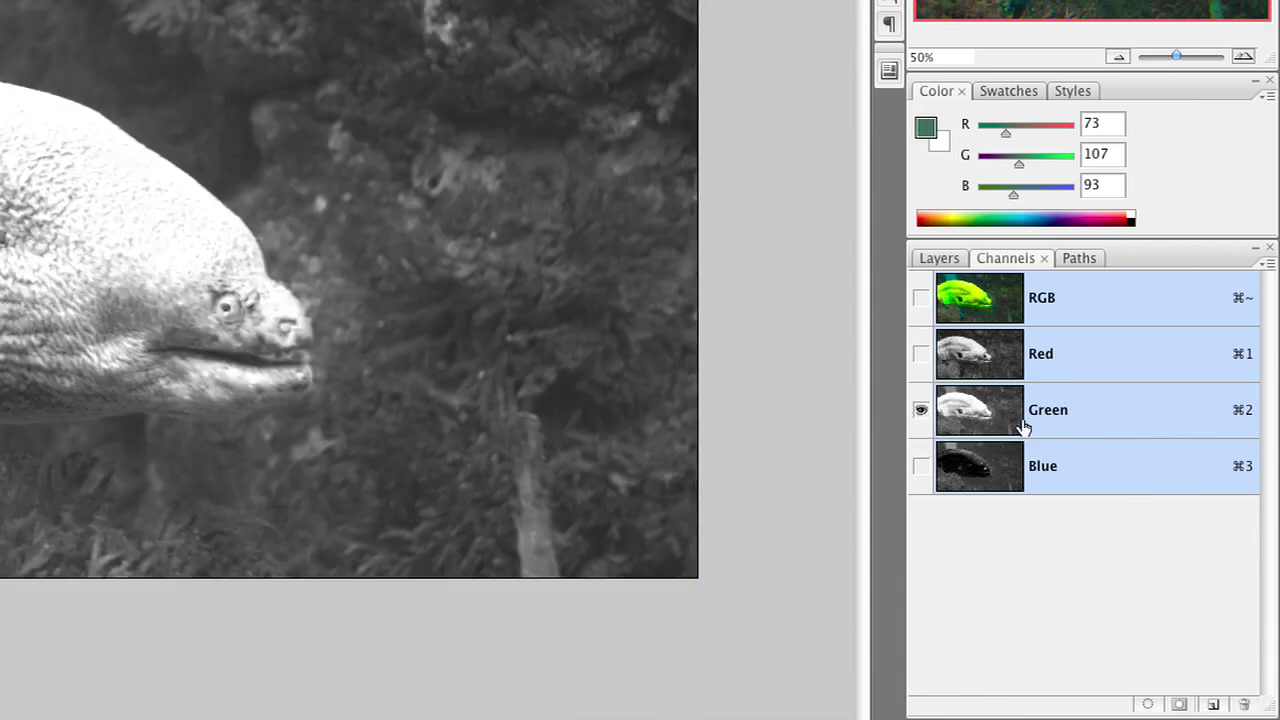
{"action": "left_click_drag", "start_coordinate": [995, 427], "coordinate": [1212, 706]}
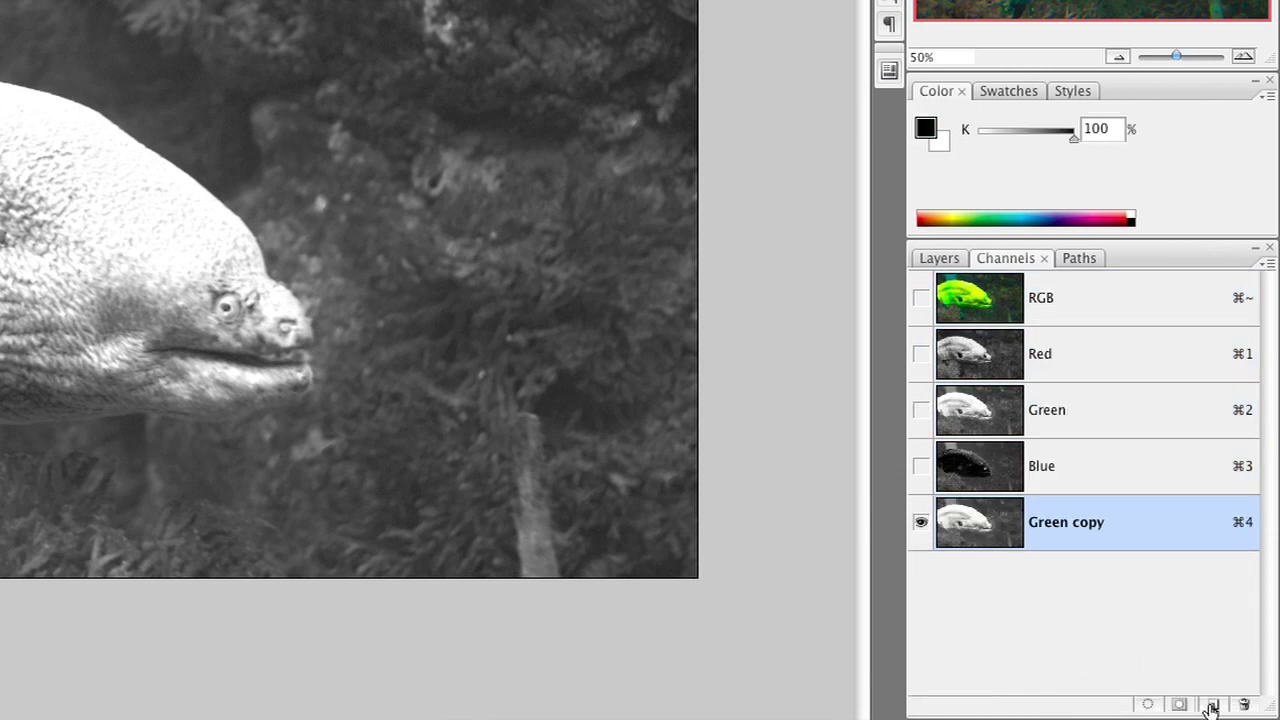
- Rename the Green copy channel to Alpha
{"action": "double_click", "coordinate": [1060, 527]}
{"action": "type", "text": "Alp"}
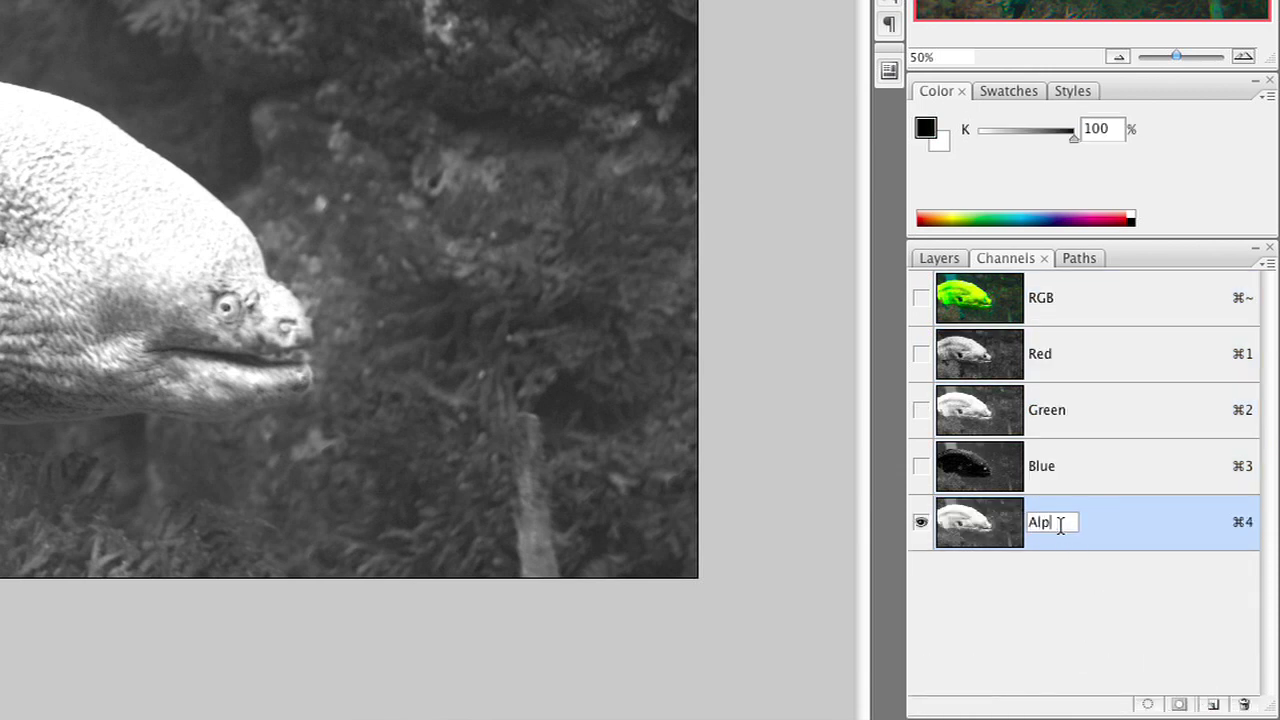
{"action": "type", "text": "ha"}
{"action": "key", "text": "Return"}
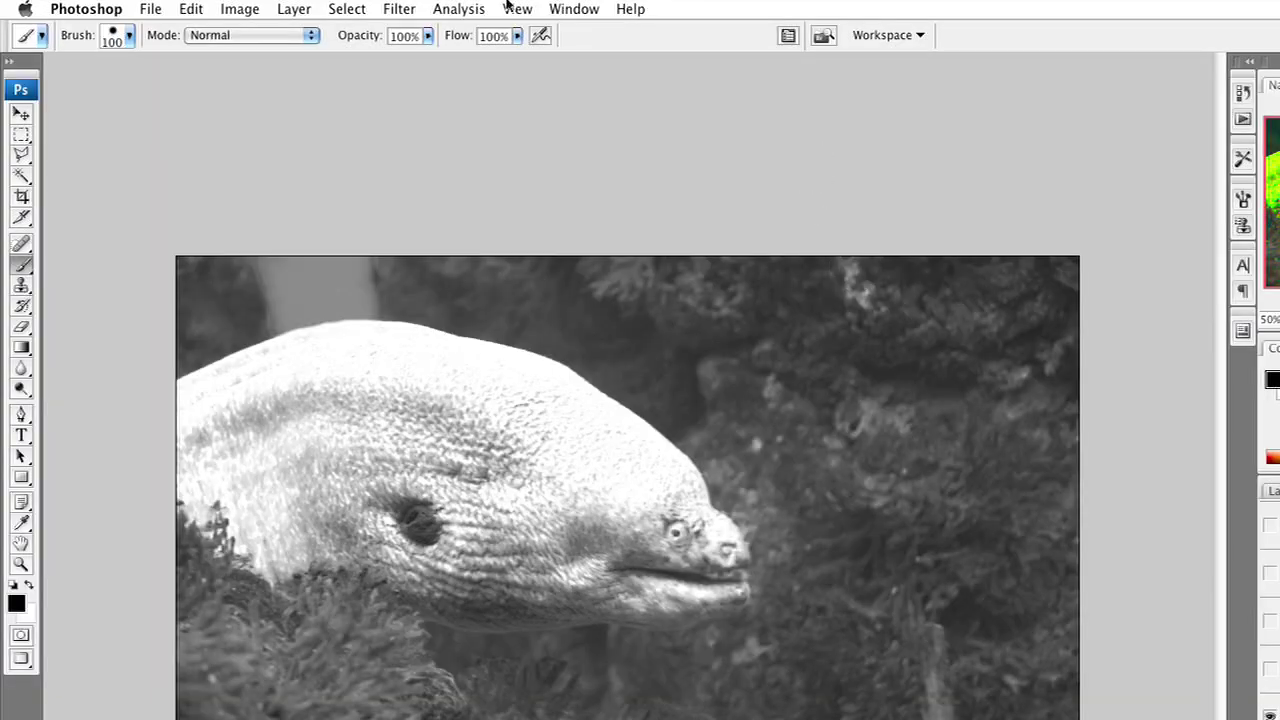
- Apply a 1-pixel Gaussian Blur to the Alpha channel
{"action": "left_click", "coordinate": [414, 7]}
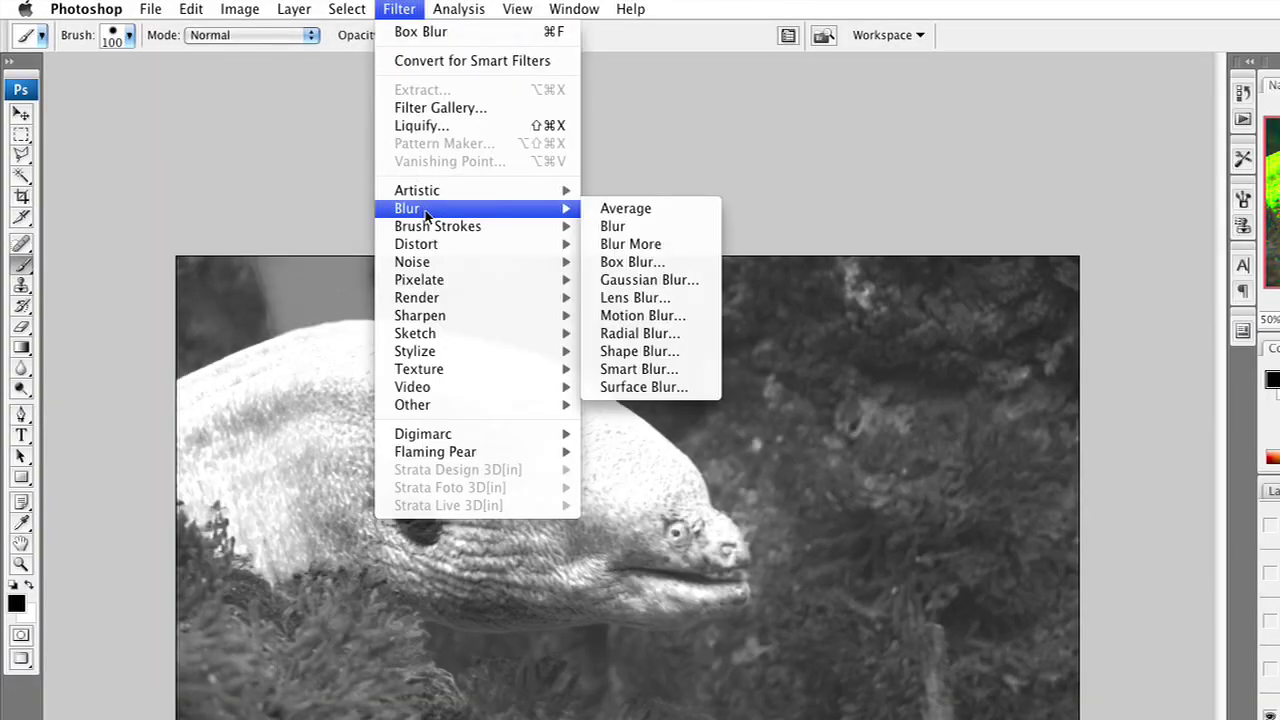
{"action": "left_click", "coordinate": [643, 291]}
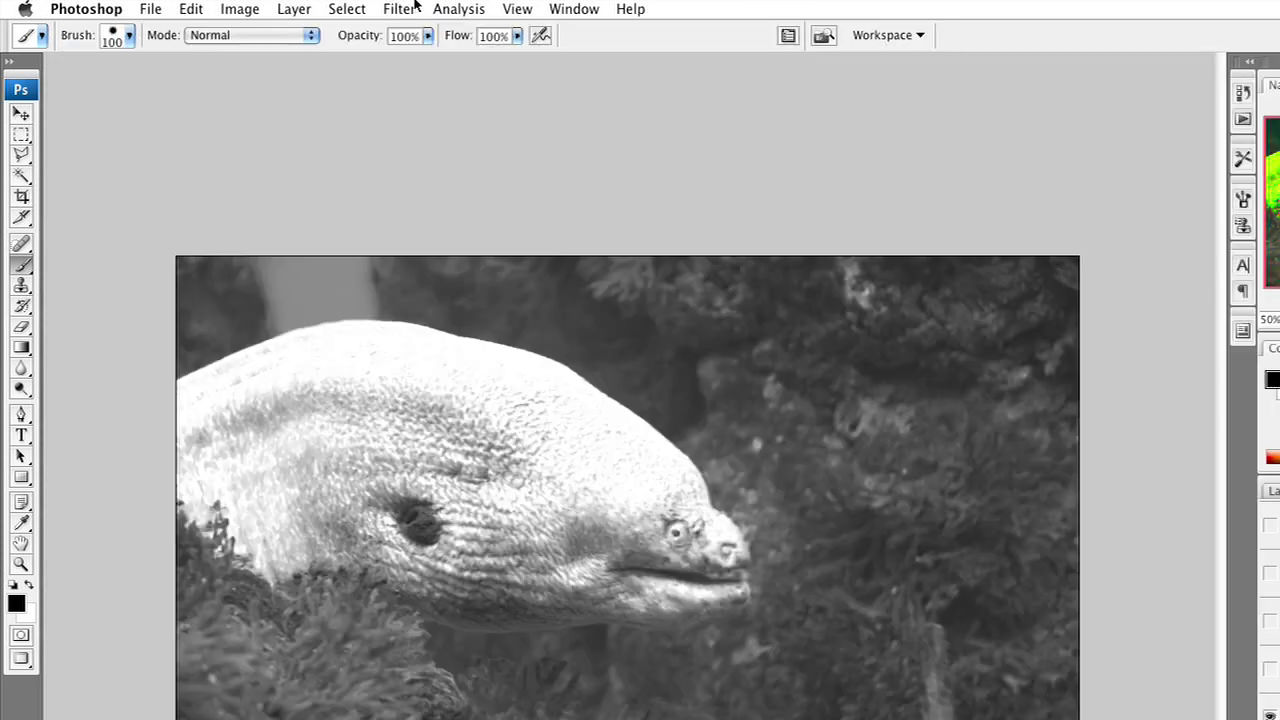
{"action": "left_click", "coordinate": [412, 8]}
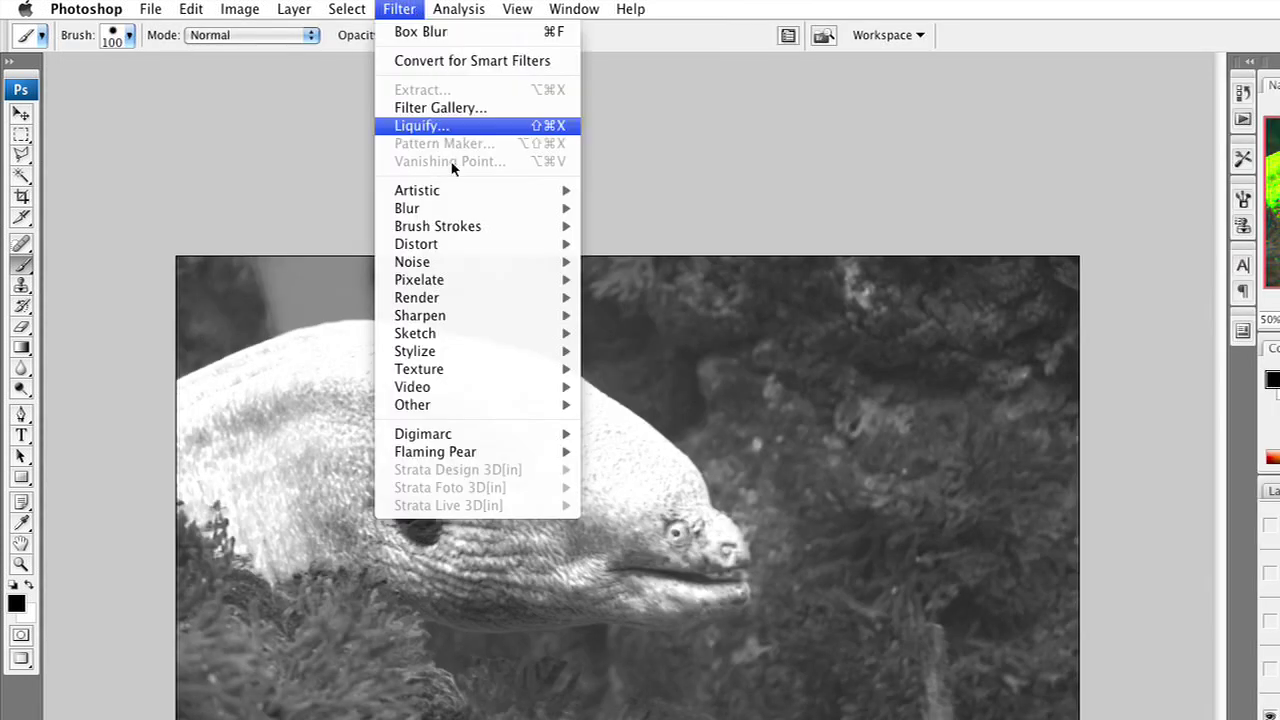
{"action": "mouse_move", "coordinate": [514, 209]}
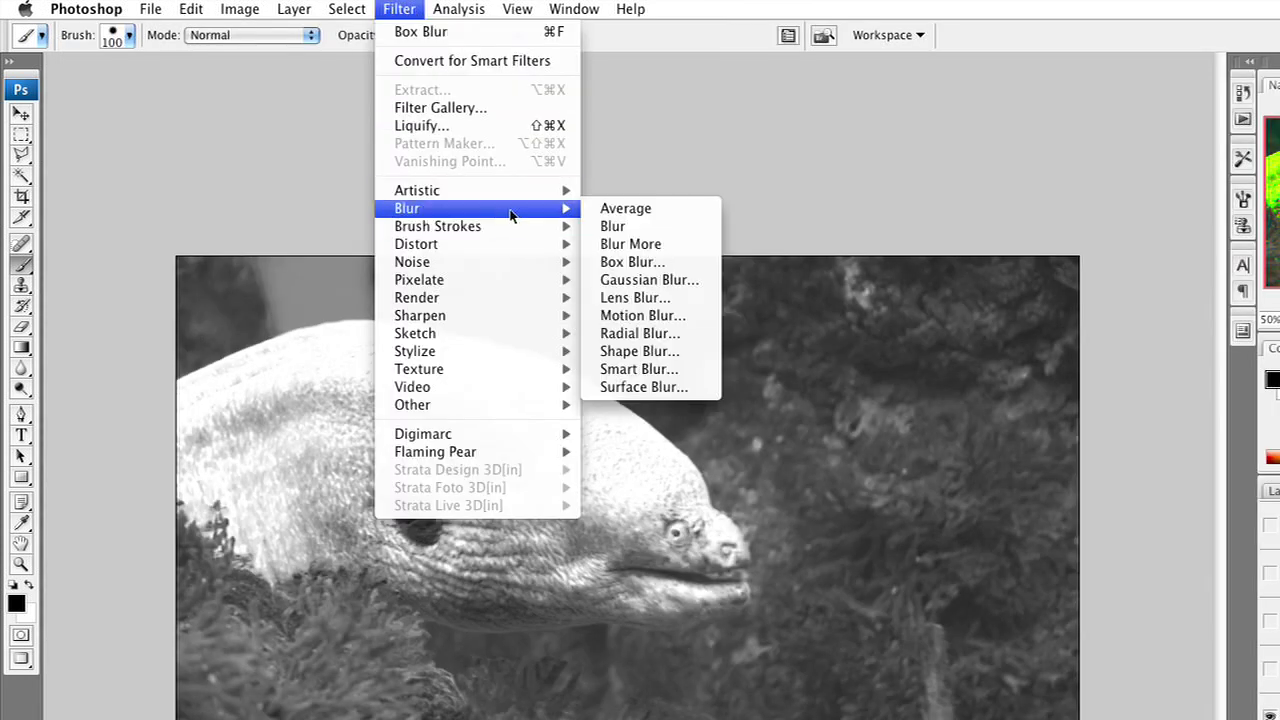
{"action": "left_click", "coordinate": [634, 291]}
{"action": "type", "text": "1"}
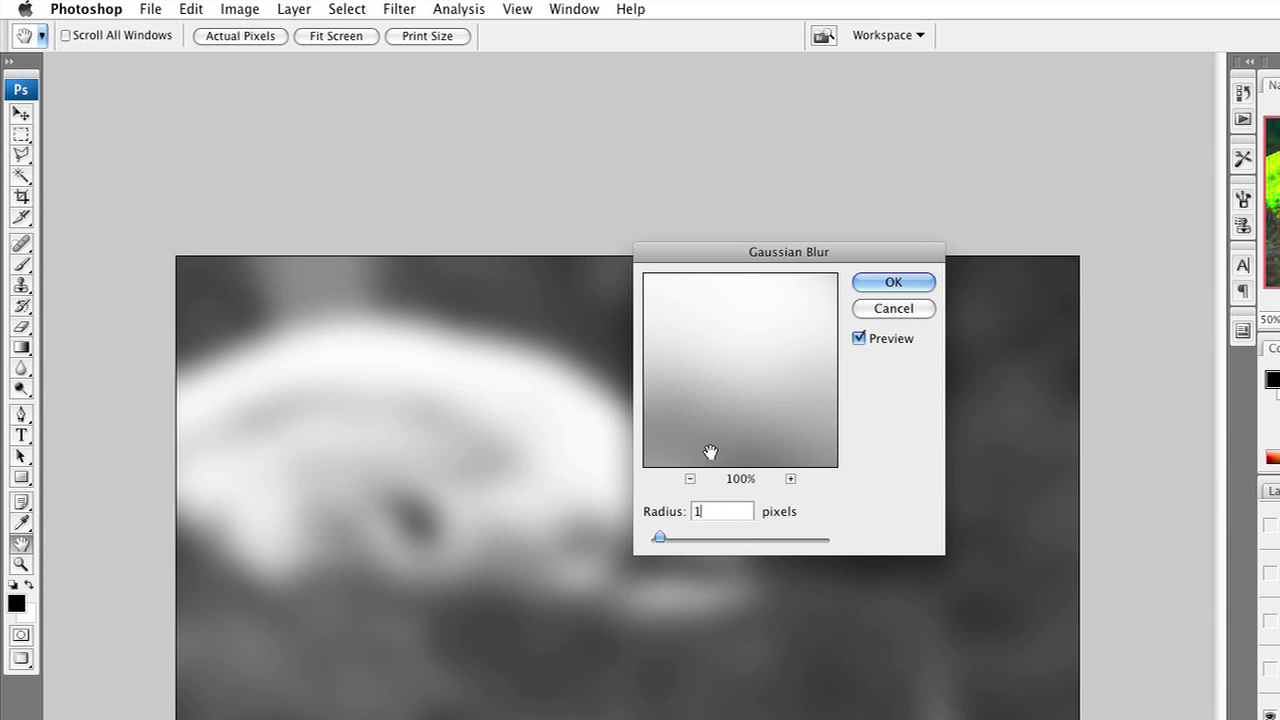
{"action": "key", "text": "Return"}
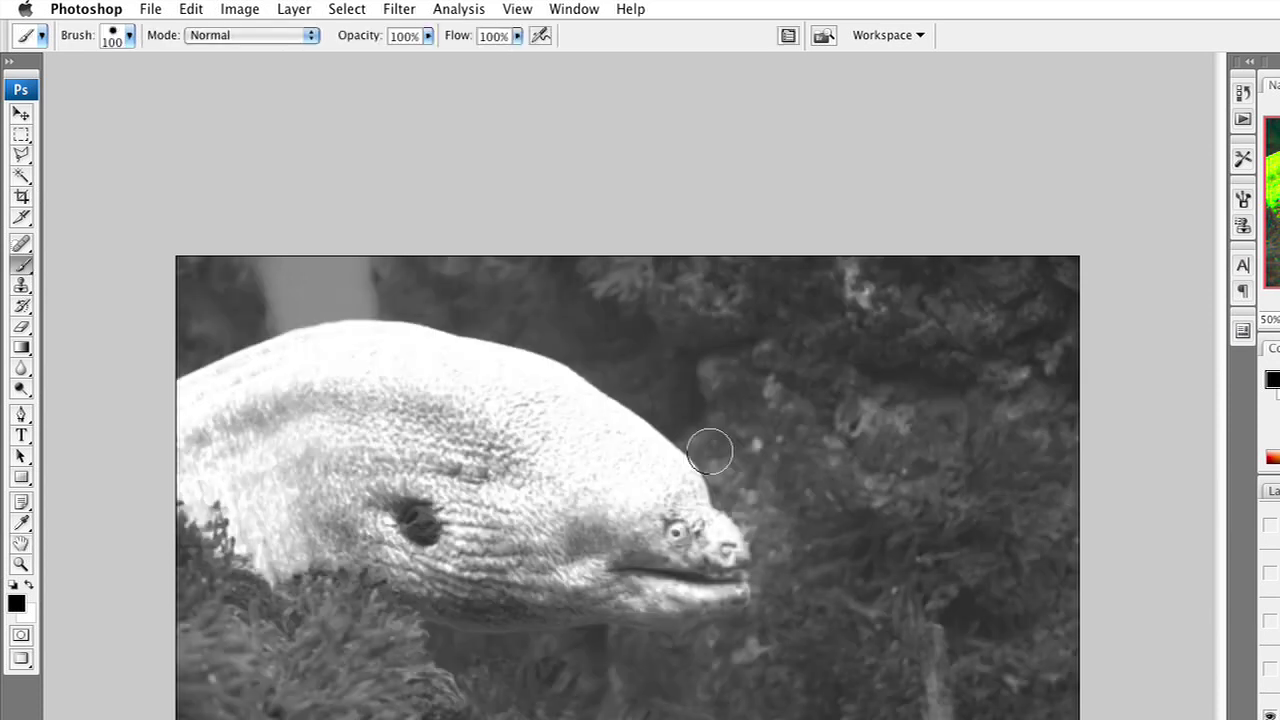
{"action": "left_click", "coordinate": [240, 9]}
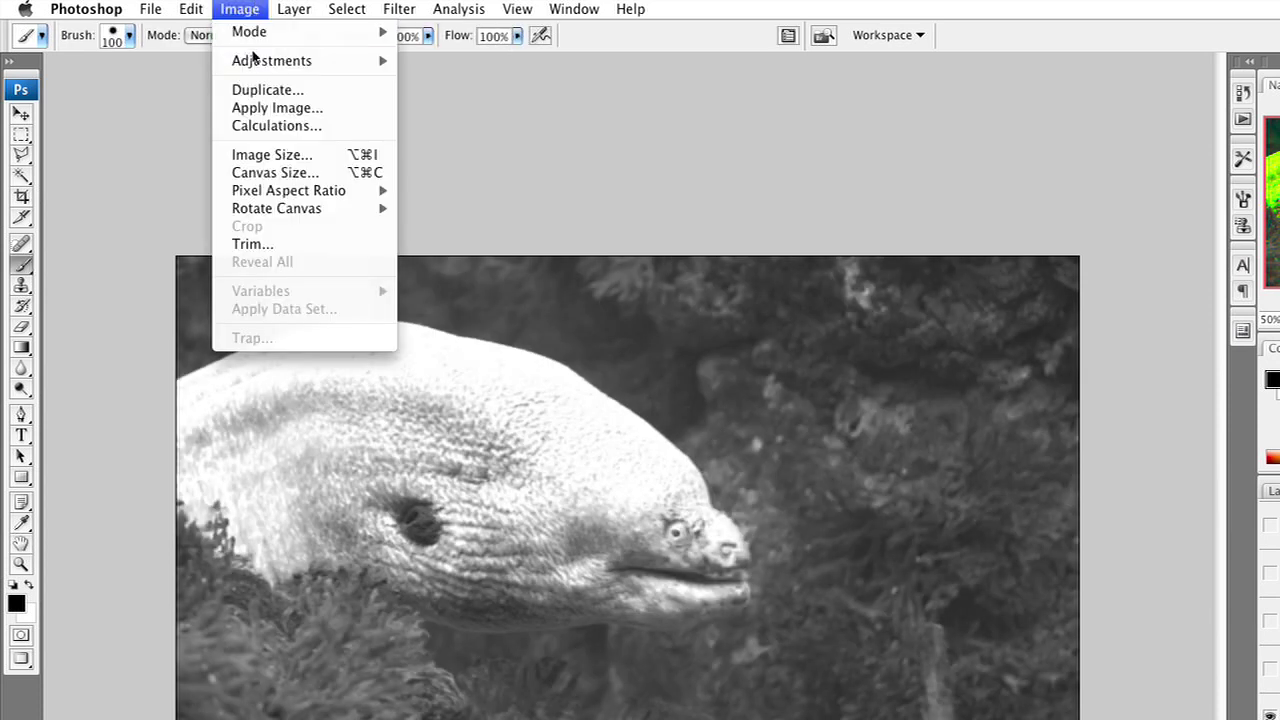
- Apply a Threshold of 84 to the Alpha channel so the eel is solid white
{"action": "mouse_move", "coordinate": [265, 58]}
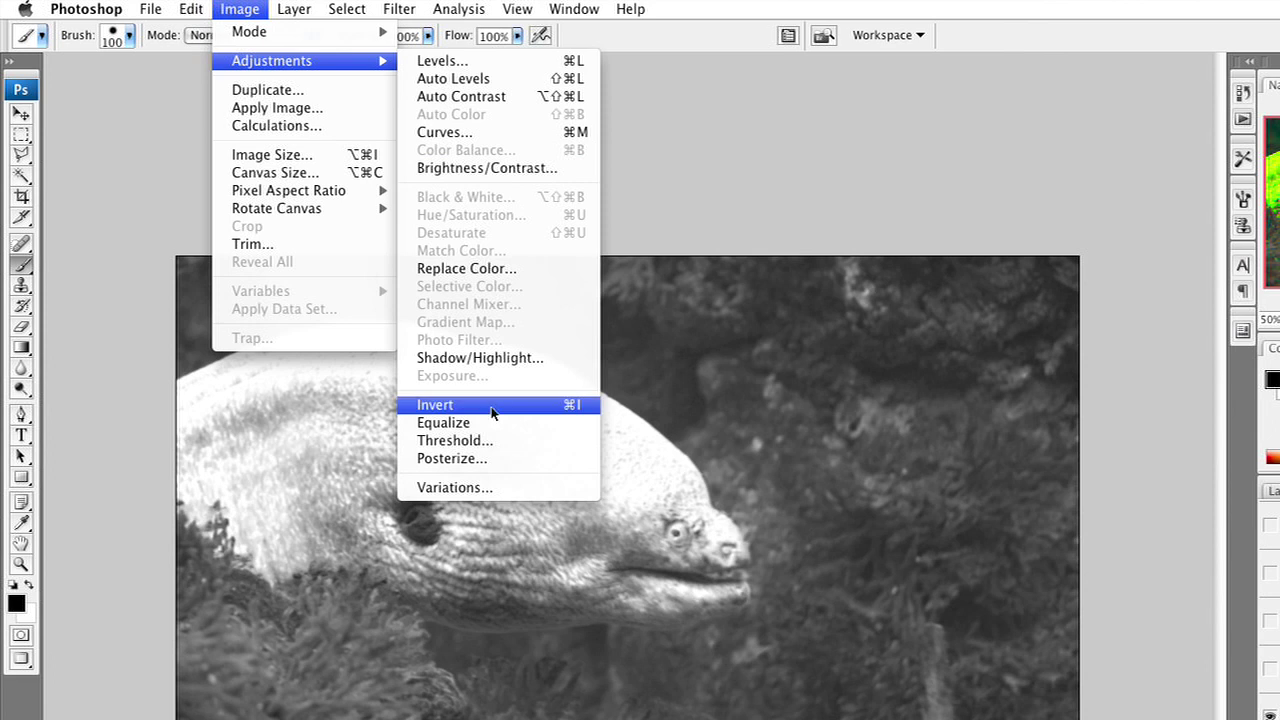
{"action": "left_click", "coordinate": [491, 441]}
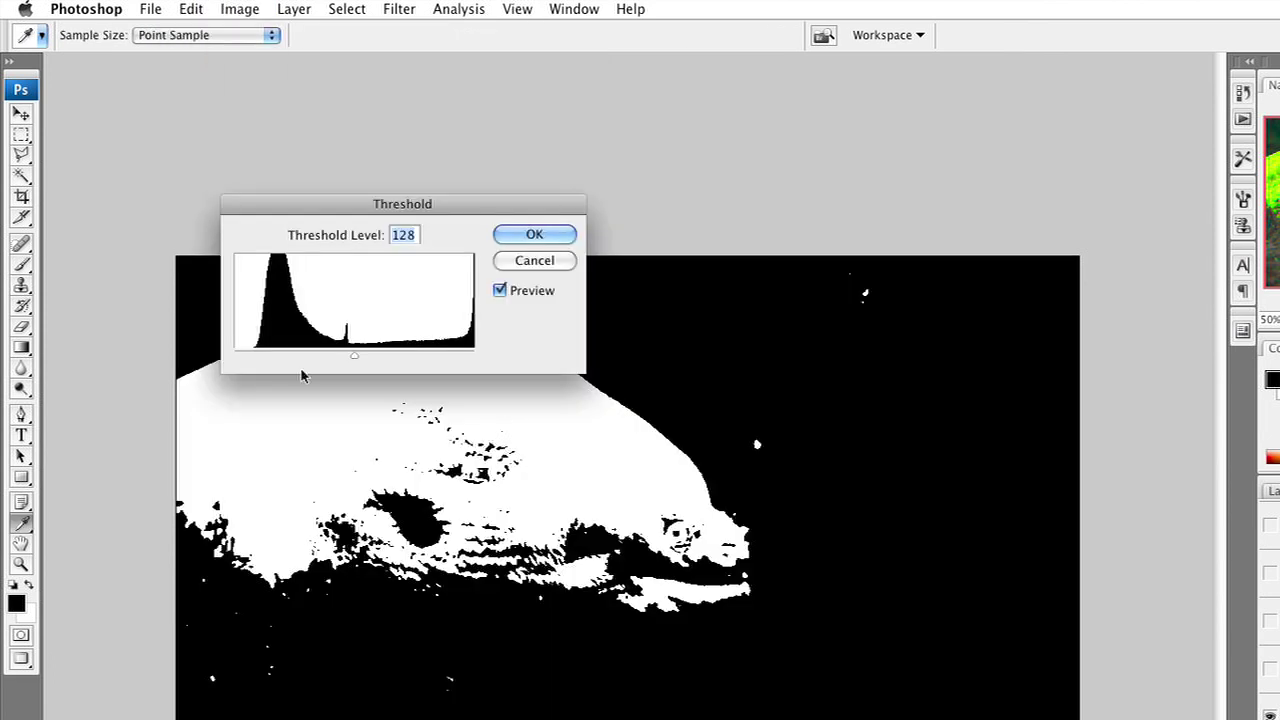
{"action": "left_click_drag", "start_coordinate": [353, 355], "coordinate": [316, 354]}
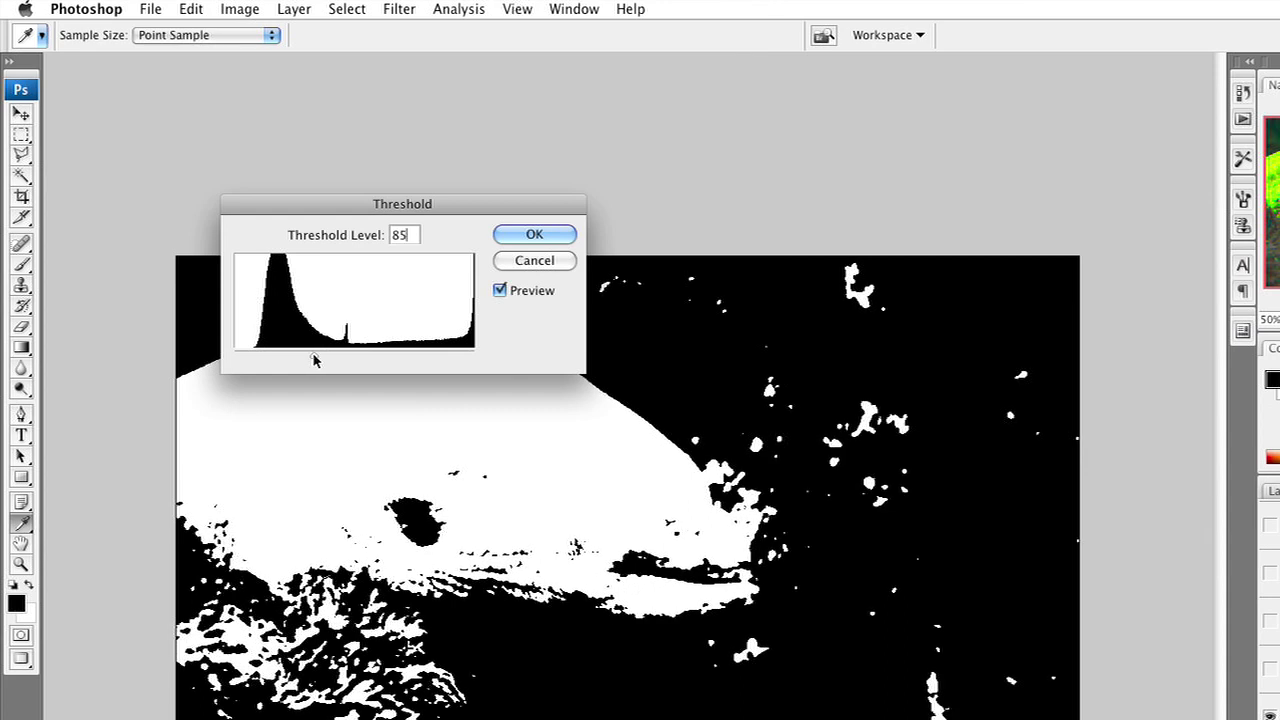
{"action": "left_click_drag", "start_coordinate": [312, 353], "coordinate": [313, 355]}
{"action": "left_click", "coordinate": [534, 235]}
{"action": "key", "text": "b"}
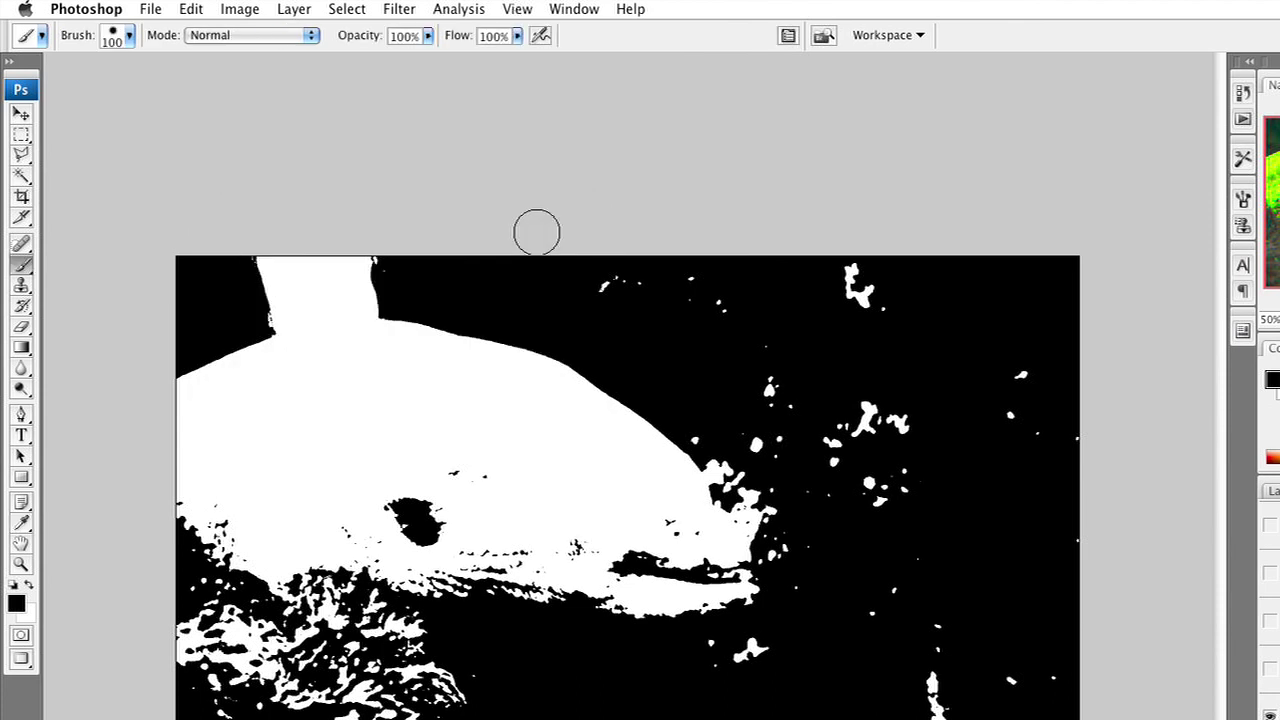
- With the RGB composite showing, paint the teal strip along the top edge black
{"action": "left_click", "coordinate": [1270, 525]}
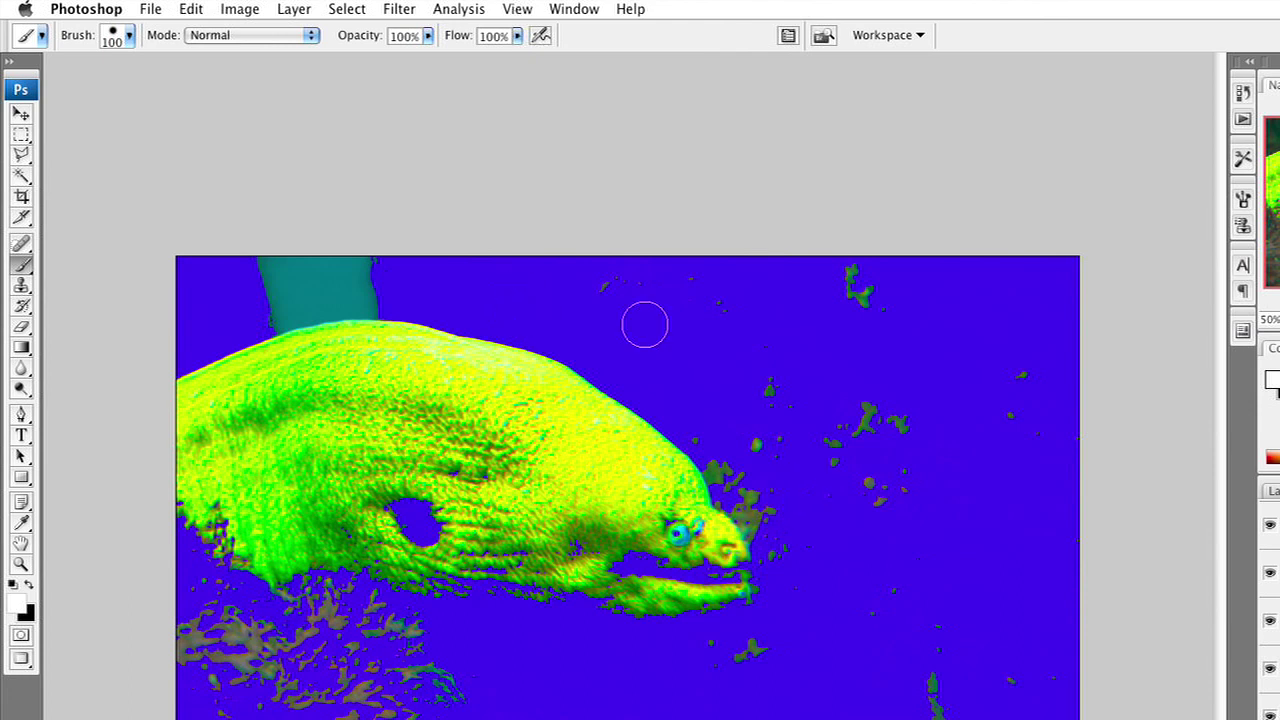
{"action": "key", "text": "x"}
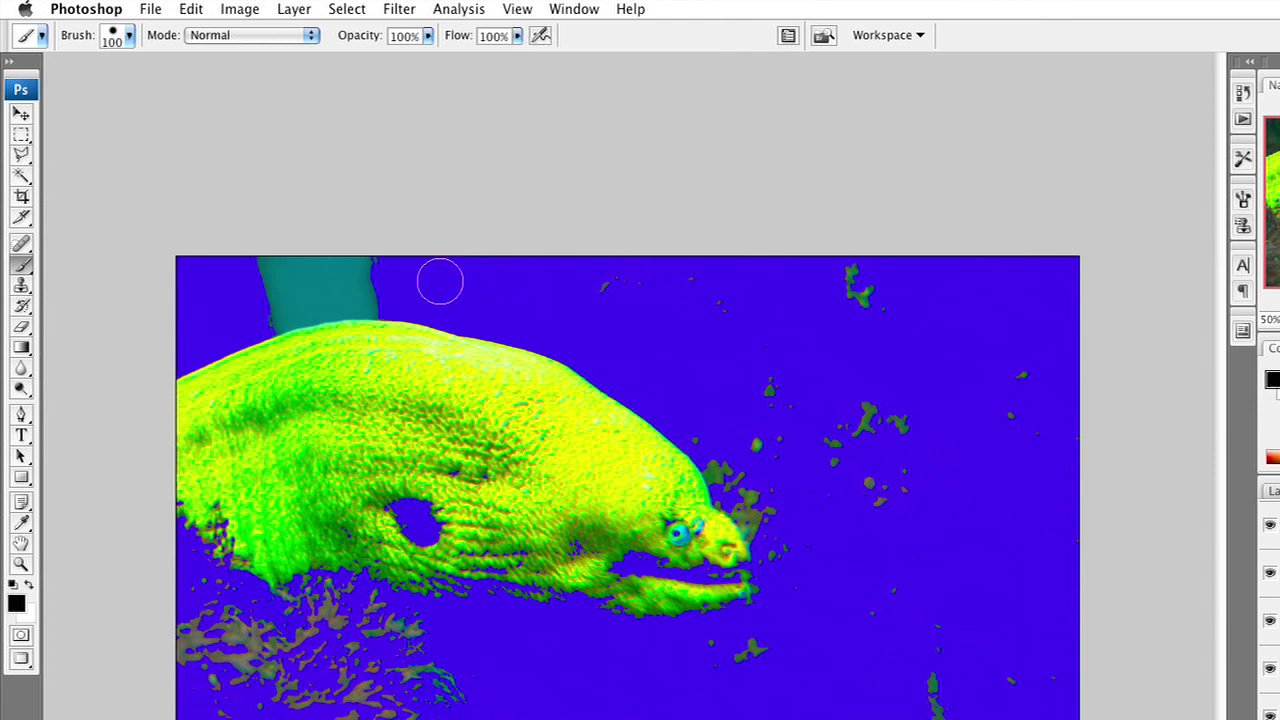
{"action": "left_click", "coordinate": [268, 311]}
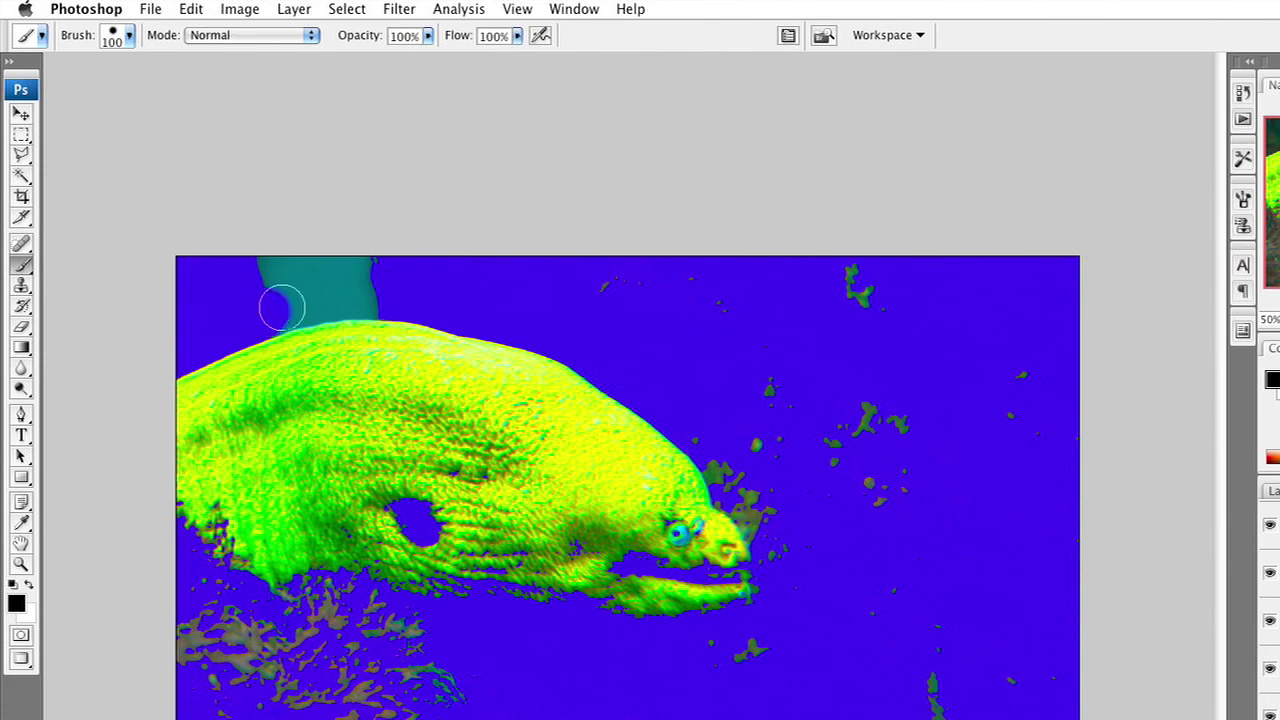
{"action": "left_click", "coordinate": [306, 304]}
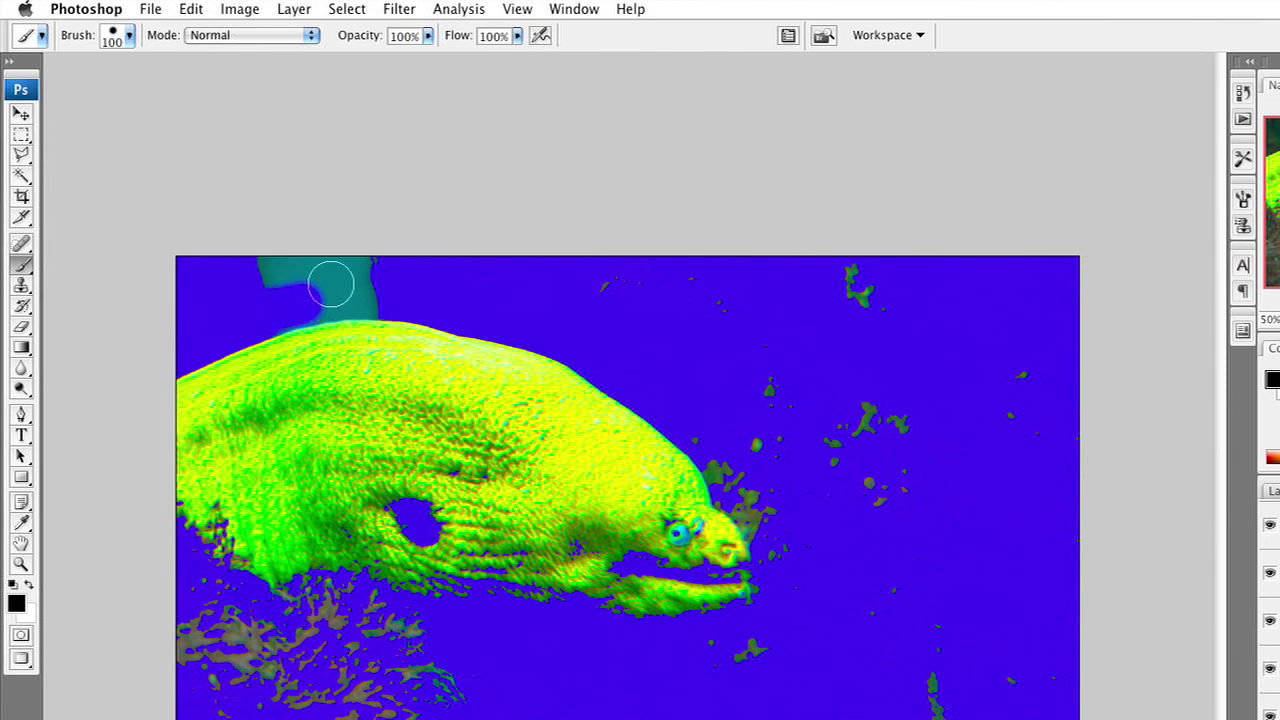
{"action": "left_click", "coordinate": [328, 296]}
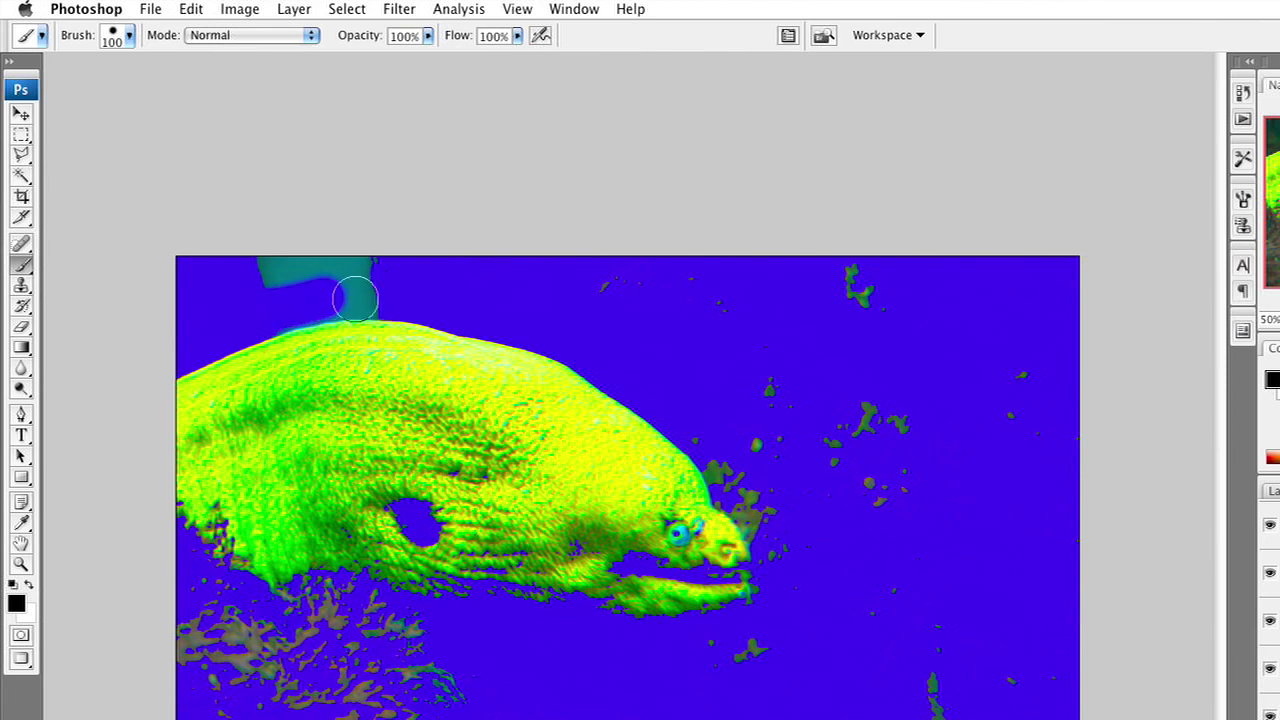
{"action": "left_click_drag", "start_coordinate": [355, 299], "coordinate": [361, 300]}
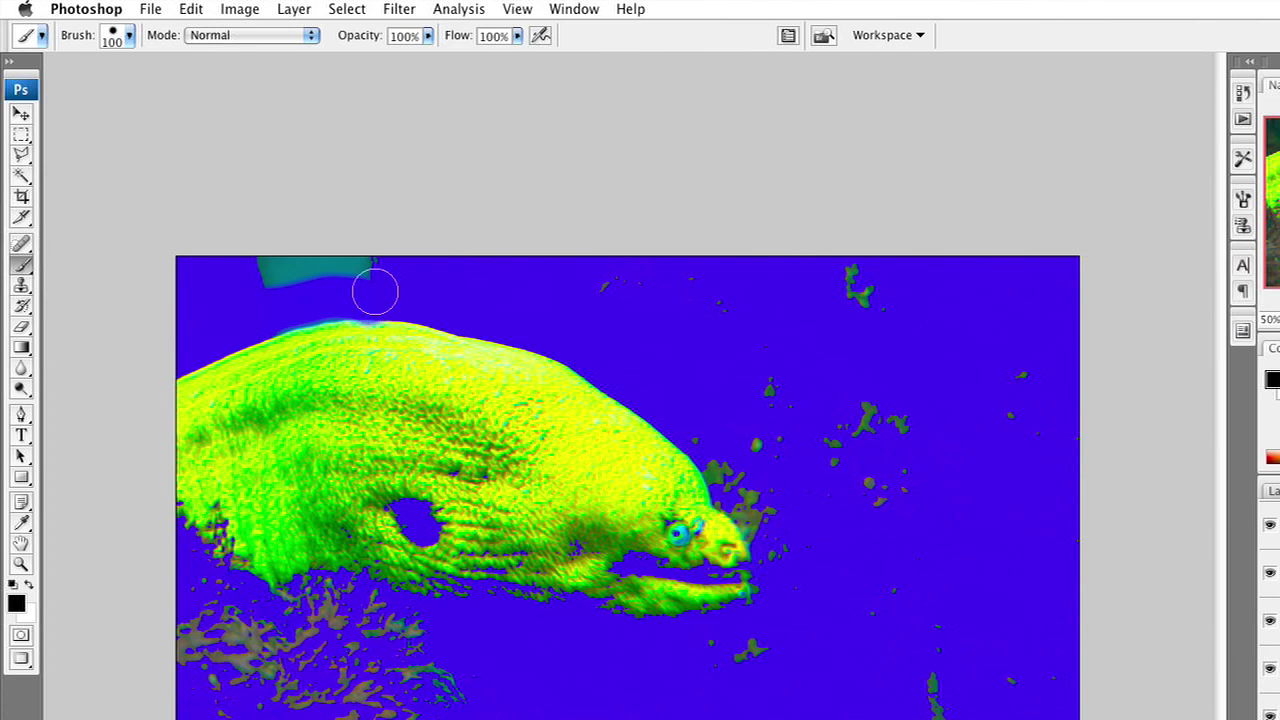
{"action": "key", "text": "super+z"}
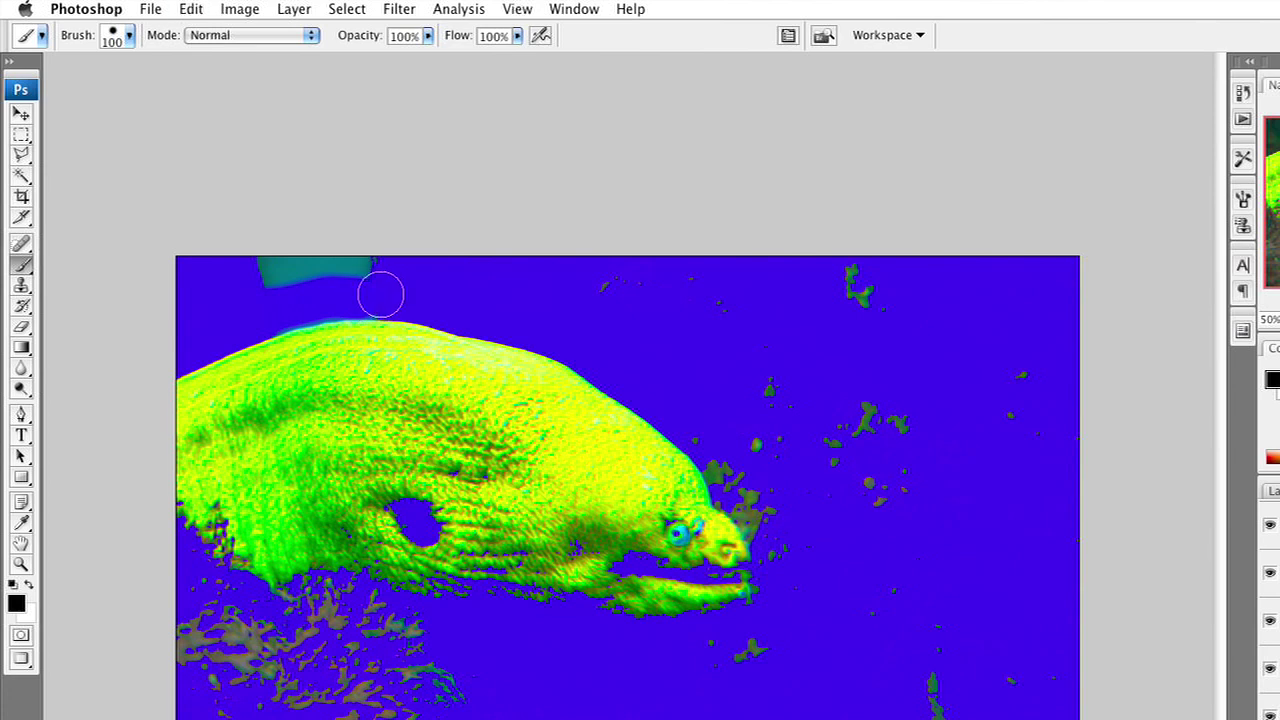
{"action": "left_click_drag", "start_coordinate": [382, 293], "coordinate": [275, 271]}
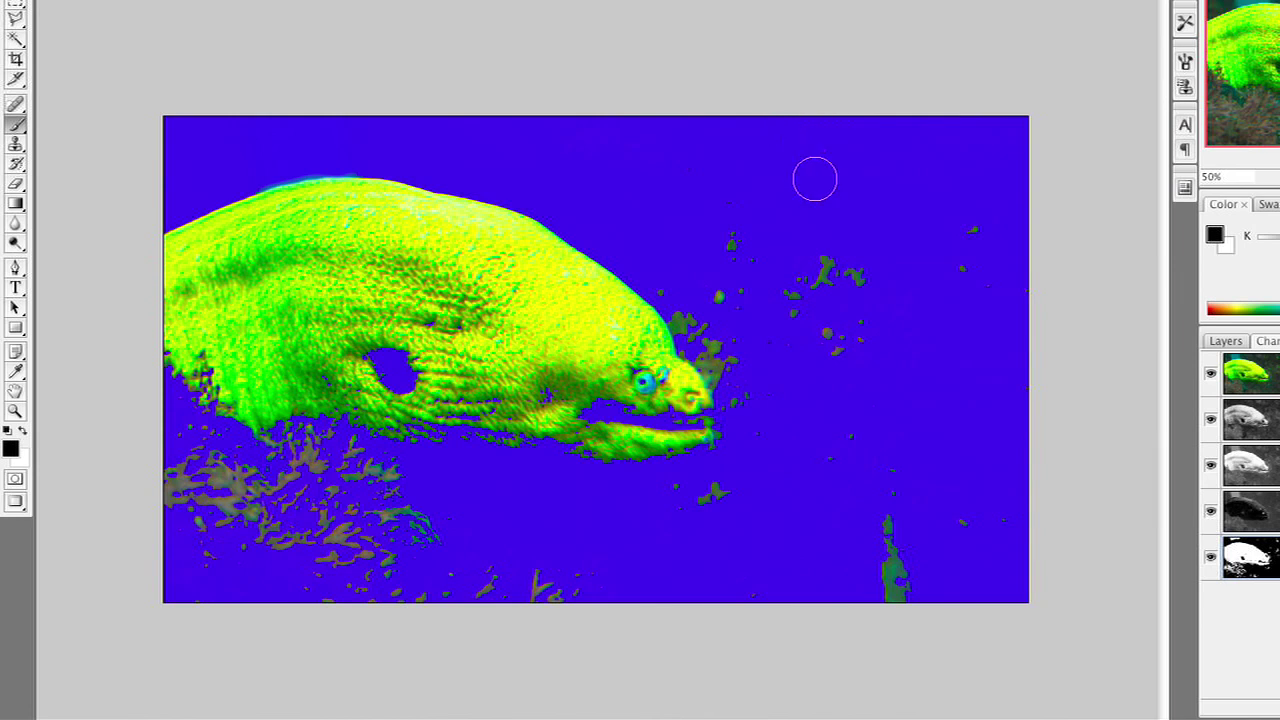
- Enlarge the brush to about 180 px and paint out the green specks right of the eel
{"action": "key", "text": "bracketright"}
{"action": "key", "text": "bracketright"}
{"action": "key", "text": "bracketright"}
{"action": "key", "text": "bracketright"}
{"action": "key", "text": "bracketright"}
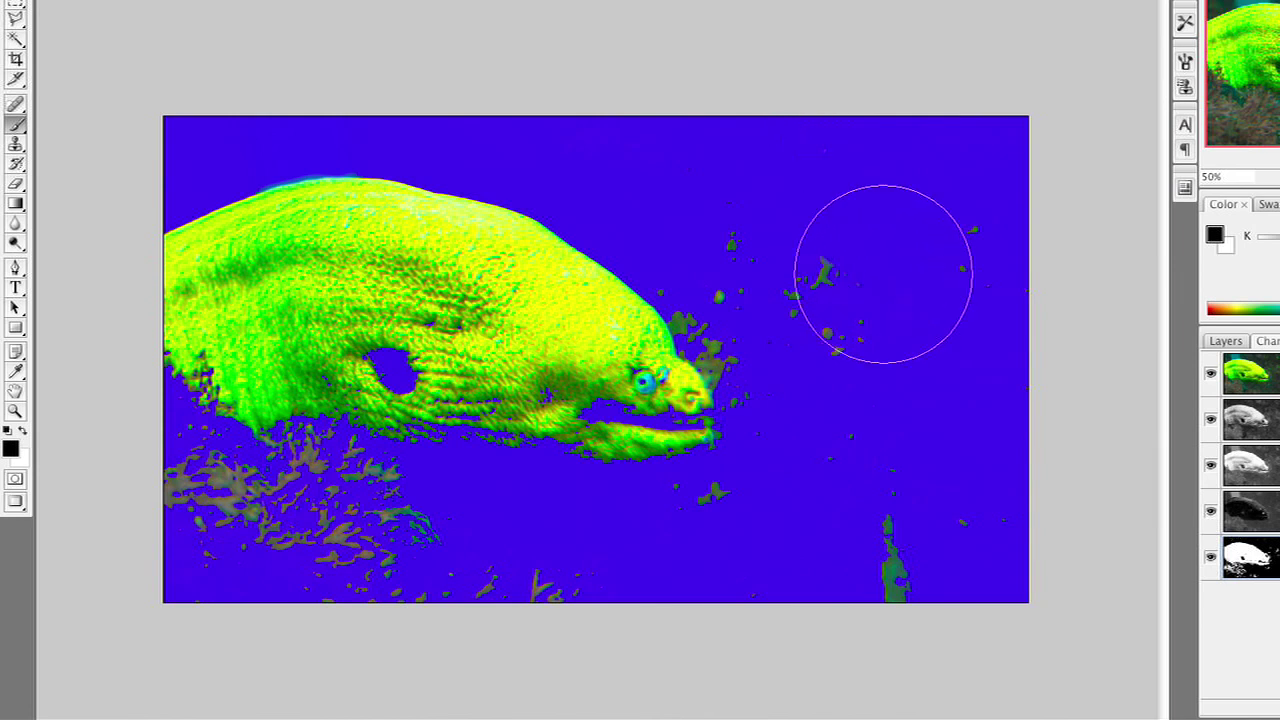
{"action": "mouse_move", "coordinate": [883, 274]}
{"action": "left_mouse_down"}
{"action": "mouse_move", "coordinate": [954, 292]}
{"action": "mouse_move", "coordinate": [967, 217]}
{"action": "mouse_move", "coordinate": [926, 591]}
{"action": "mouse_move", "coordinate": [859, 283]}
{"action": "mouse_move", "coordinate": [800, 251]}
{"action": "left_mouse_up"}
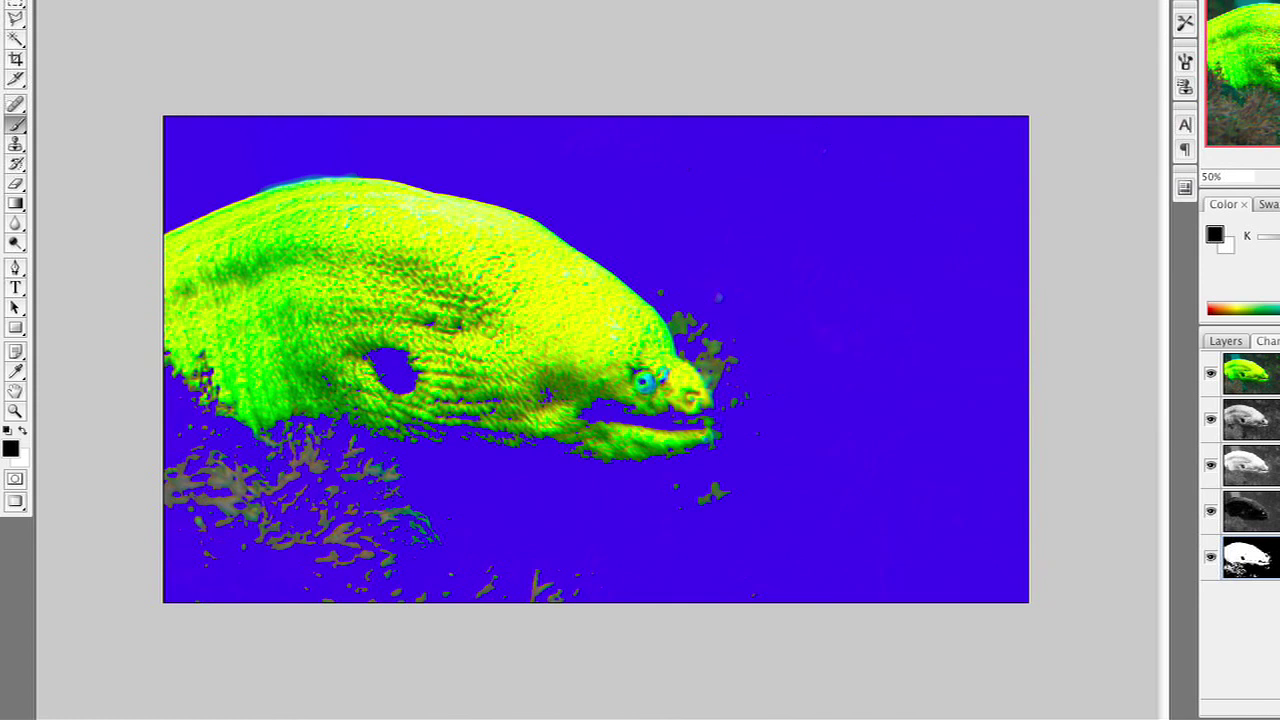
{"action": "left_click", "coordinate": [60, 2]}
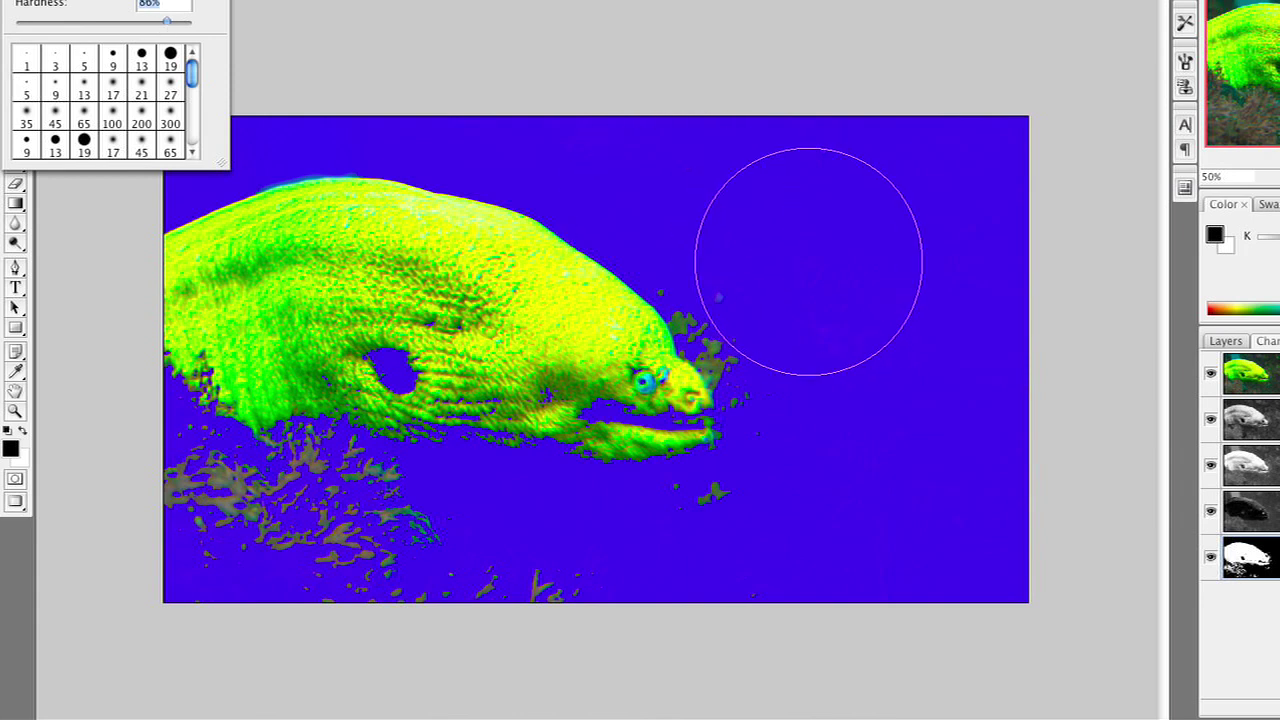
- Zoom to 300% and, with a smaller brush, paint out green blobs along the eel's back and head
{"action": "key", "text": "ctrl+plus"}
{"action": "key", "text": "ctrl+plus"}
{"action": "key", "text": "ctrl+plus"}
{"action": "key", "text": "ctrl+plus"}
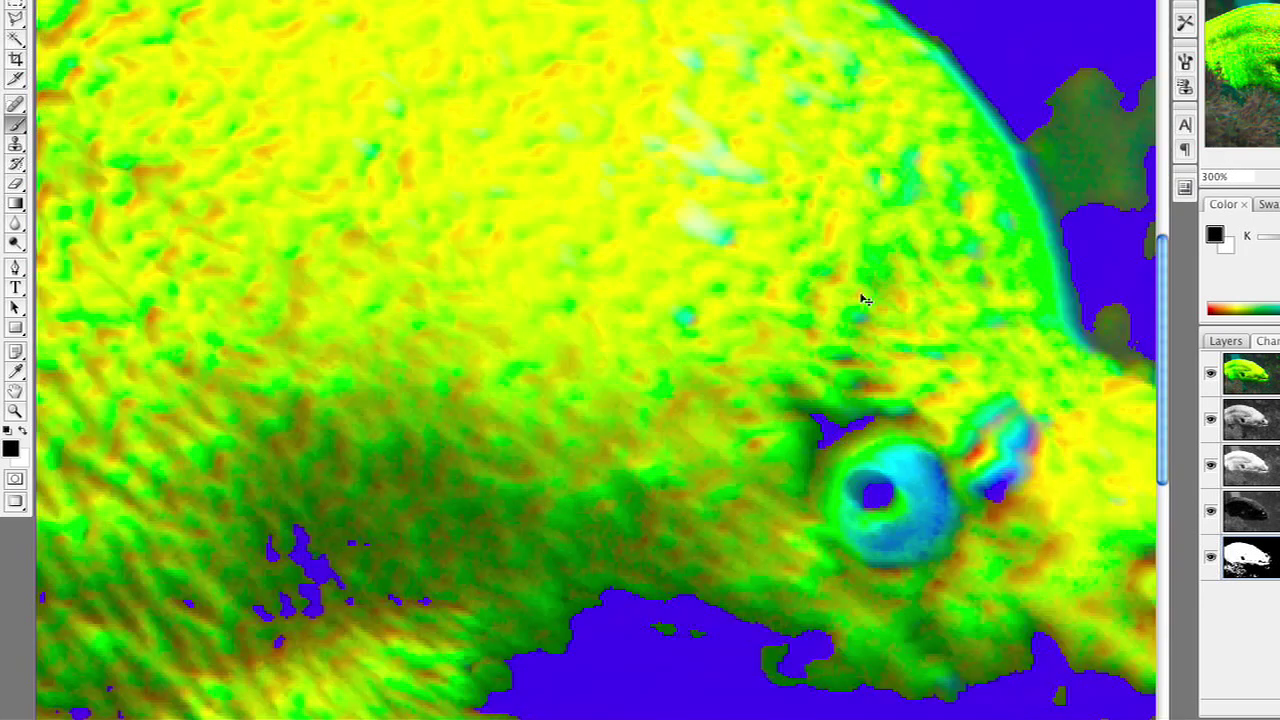
{"action": "left_click_drag", "start_coordinate": [865, 300], "coordinate": [329, 629]}
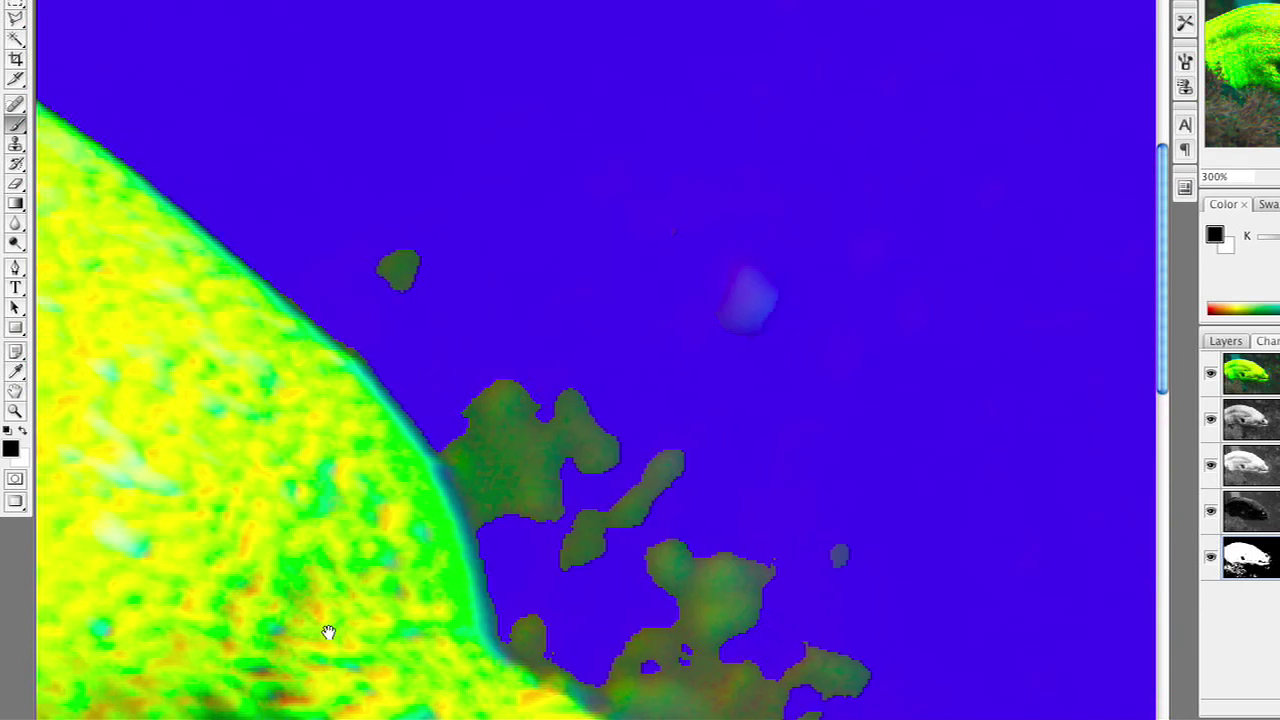
{"action": "key", "text": "bracketleft"}
{"action": "key", "text": "bracketleft"}
{"action": "key", "text": "bracketleft"}
{"action": "key", "text": "bracketleft"}
{"action": "key", "text": "bracketleft"}
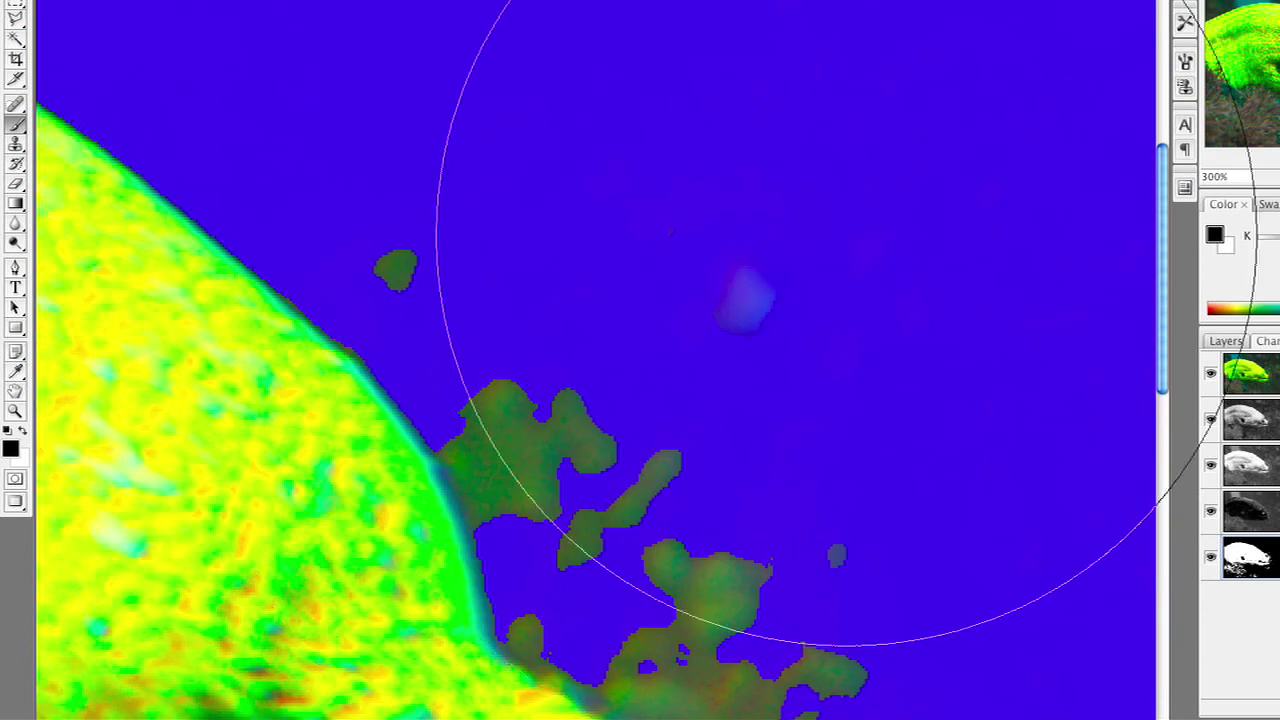
{"action": "left_click", "coordinate": [846, 231]}
{"action": "mouse_move", "coordinate": [574, 214]}
{"action": "left_mouse_down"}
{"action": "mouse_move", "coordinate": [493, 207]}
{"action": "mouse_move", "coordinate": [564, 263]}
{"action": "mouse_move", "coordinate": [588, 366]}
{"action": "mouse_move", "coordinate": [617, 404]}
{"action": "mouse_move", "coordinate": [613, 427]}
{"action": "mouse_move", "coordinate": [602, 419]}
{"action": "mouse_move", "coordinate": [694, 500]}
{"action": "mouse_move", "coordinate": [811, 634]}
{"action": "left_mouse_up"}
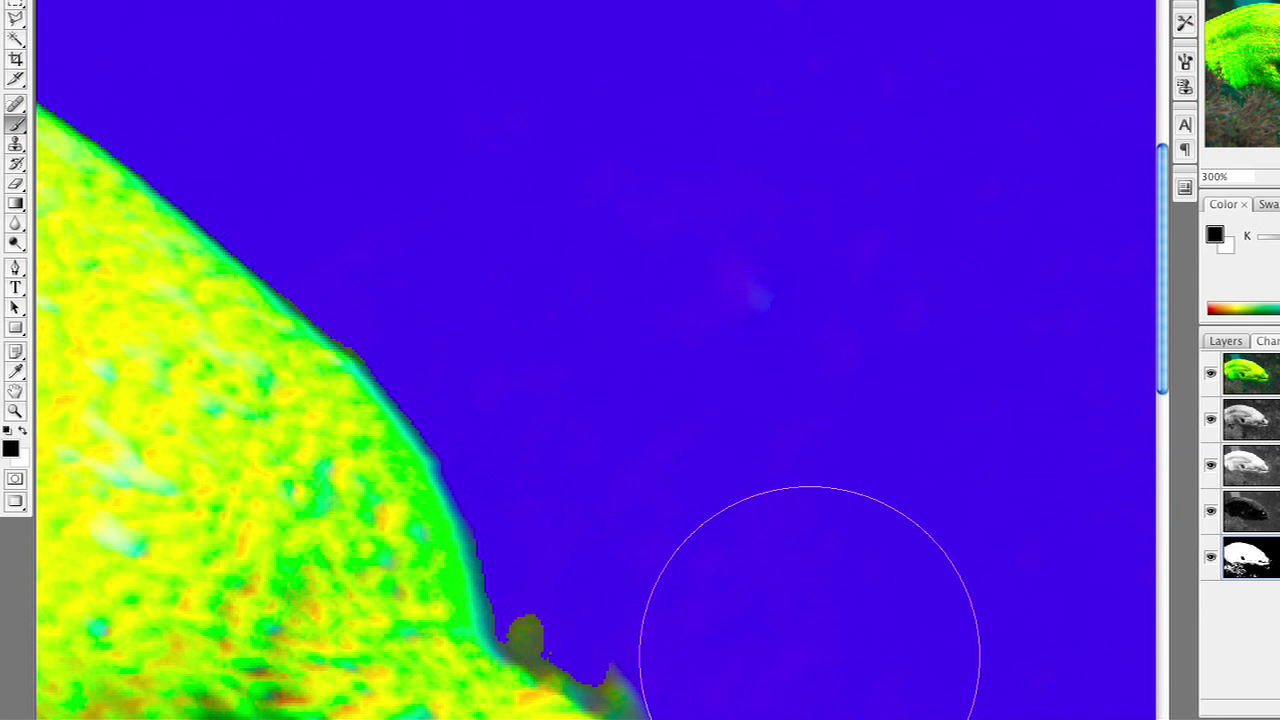
{"action": "key", "text": "space"}
{"action": "left_click_drag", "start_coordinate": [789, 514], "coordinate": [751, 177]}
{"action": "left_click_drag", "start_coordinate": [655, 204], "coordinate": [615, 213]}
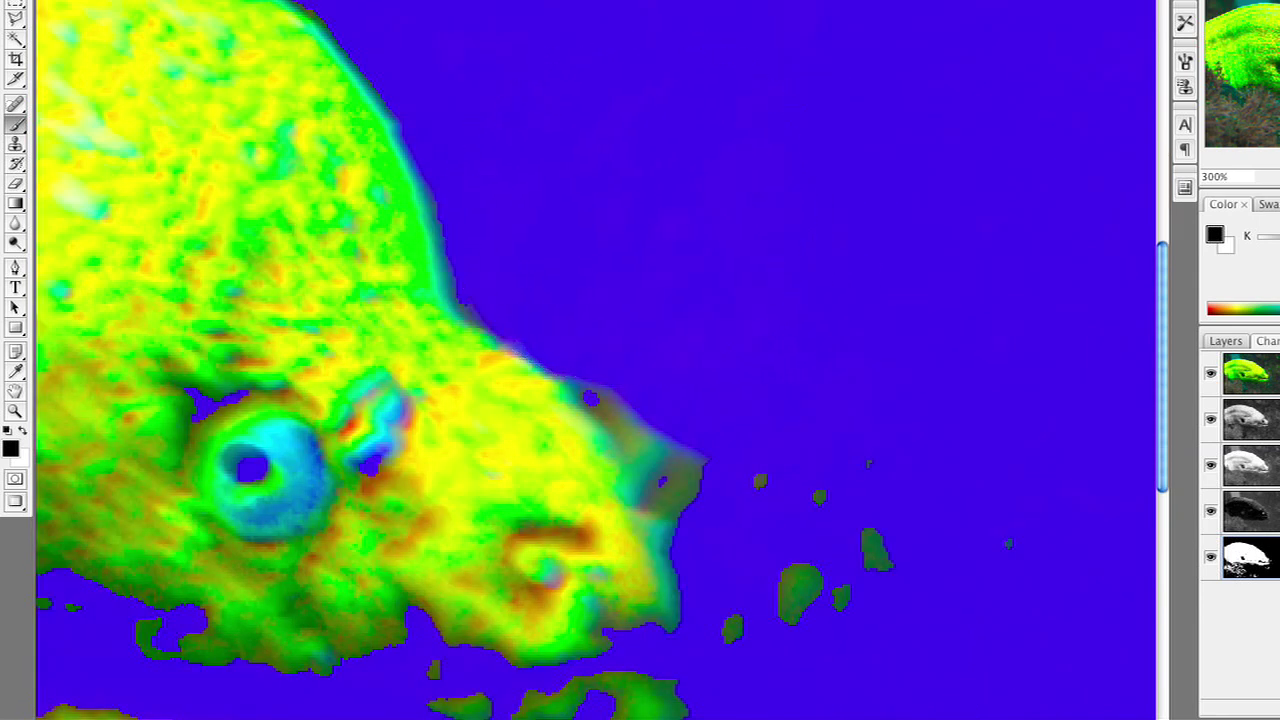
- Change the Alpha channel's overlay colour from blue to red
{"action": "double_click", "coordinate": [1263, 558]}
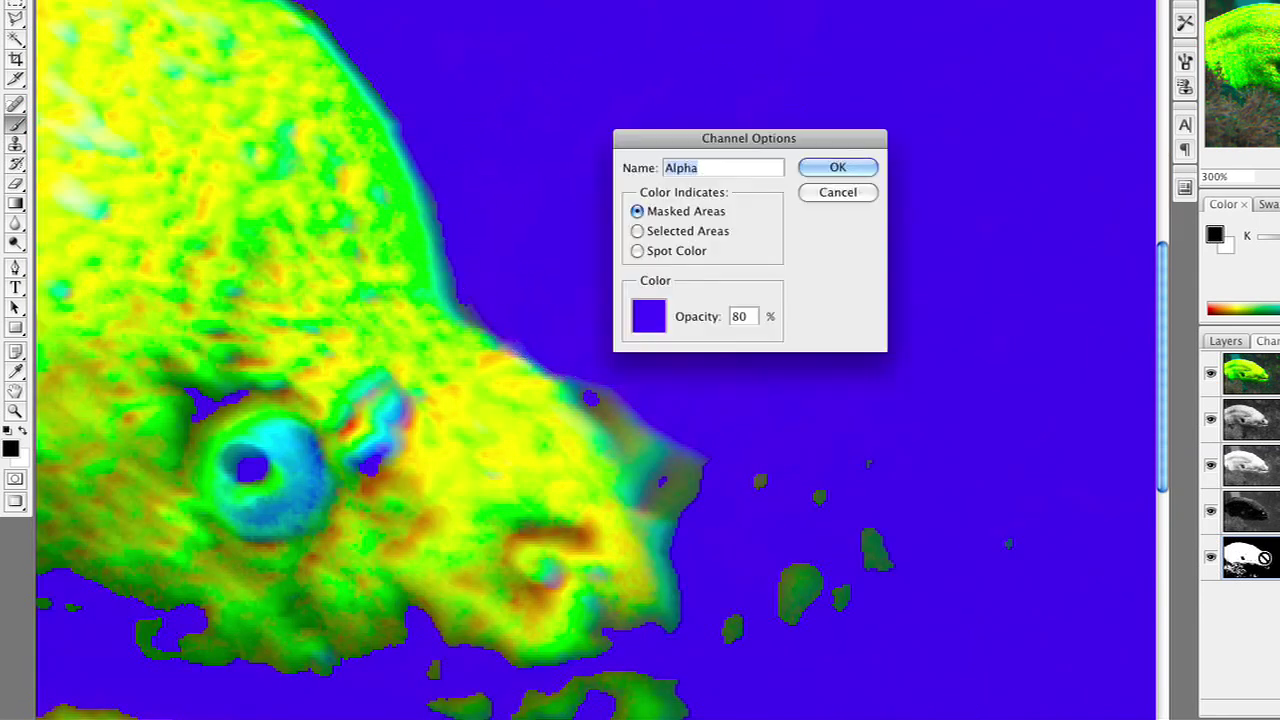
{"action": "left_click", "coordinate": [651, 326]}
{"action": "left_click_drag", "start_coordinate": [766, 150], "coordinate": [883, 124]}
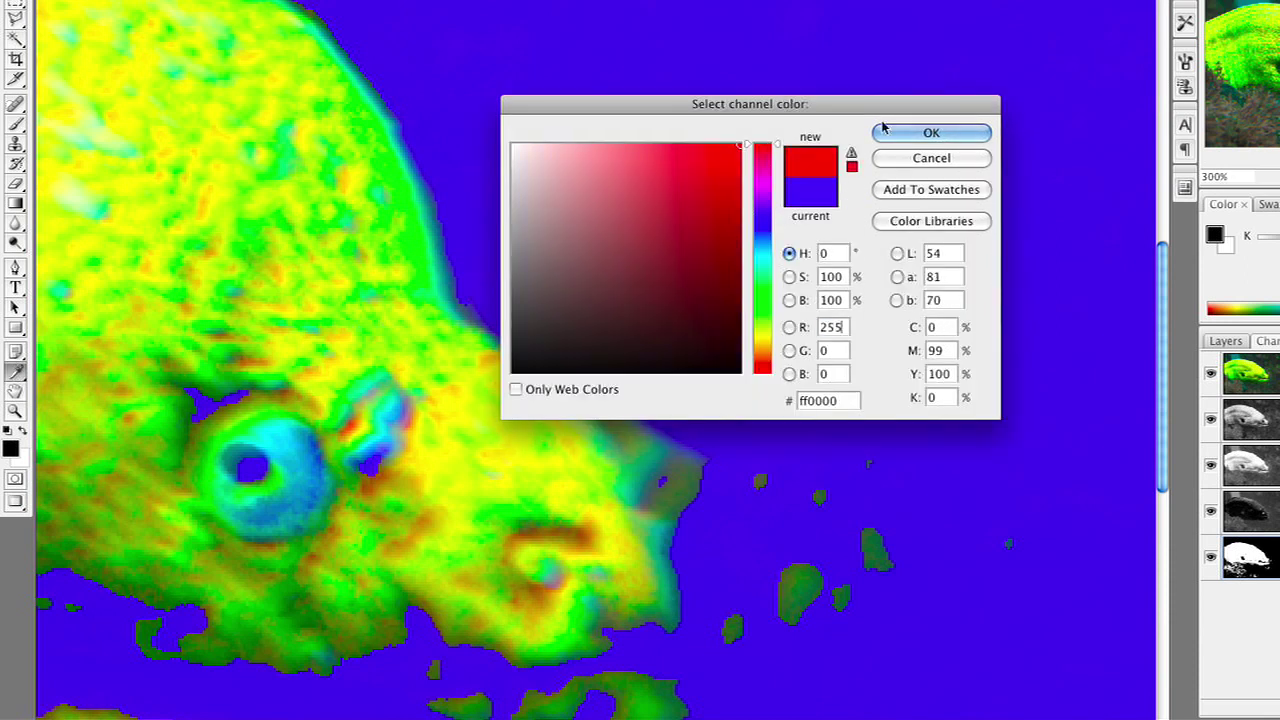
{"action": "left_click", "coordinate": [964, 140]}
{"action": "left_click", "coordinate": [862, 164]}
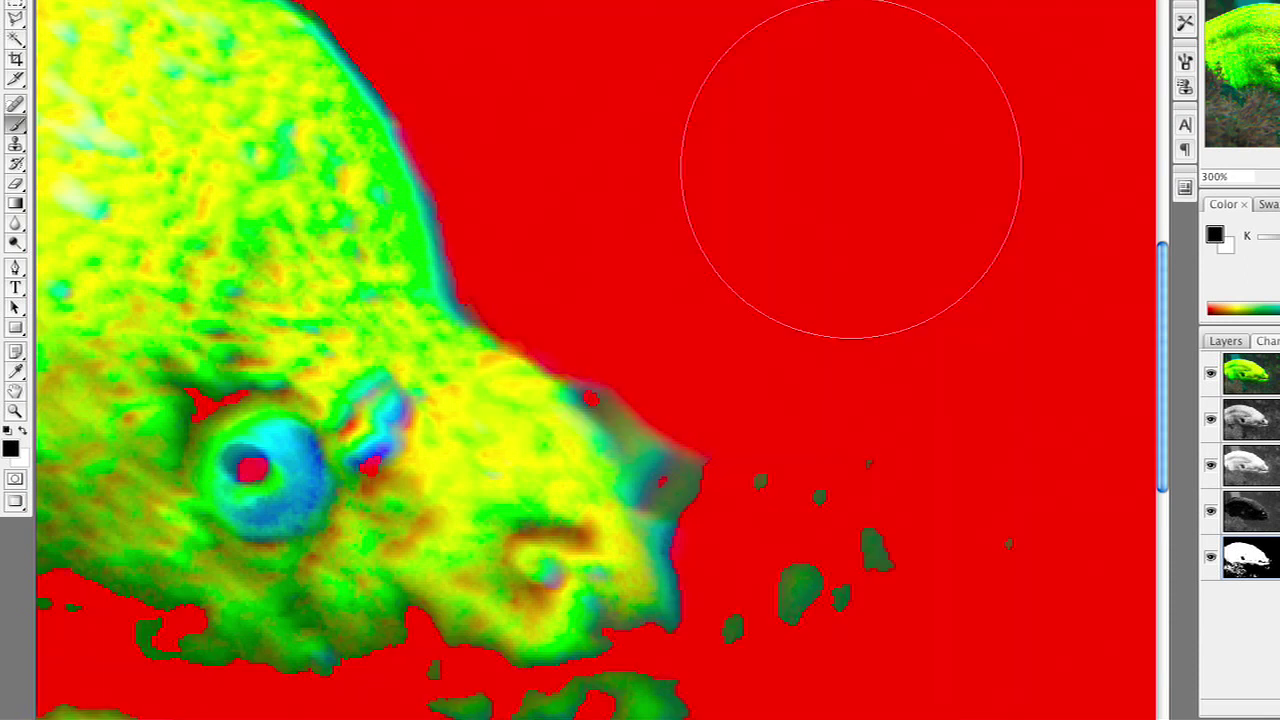
- Paint out the green specks below the eel's face, then zoom out to 50%
{"action": "mouse_move", "coordinate": [828, 370]}
{"action": "left_mouse_down"}
{"action": "mouse_move", "coordinate": [886, 557]}
{"action": "mouse_move", "coordinate": [849, 571]}
{"action": "mouse_move", "coordinate": [891, 600]}
{"action": "mouse_move", "coordinate": [924, 682]}
{"action": "mouse_move", "coordinate": [920, 214]}
{"action": "left_mouse_up"}
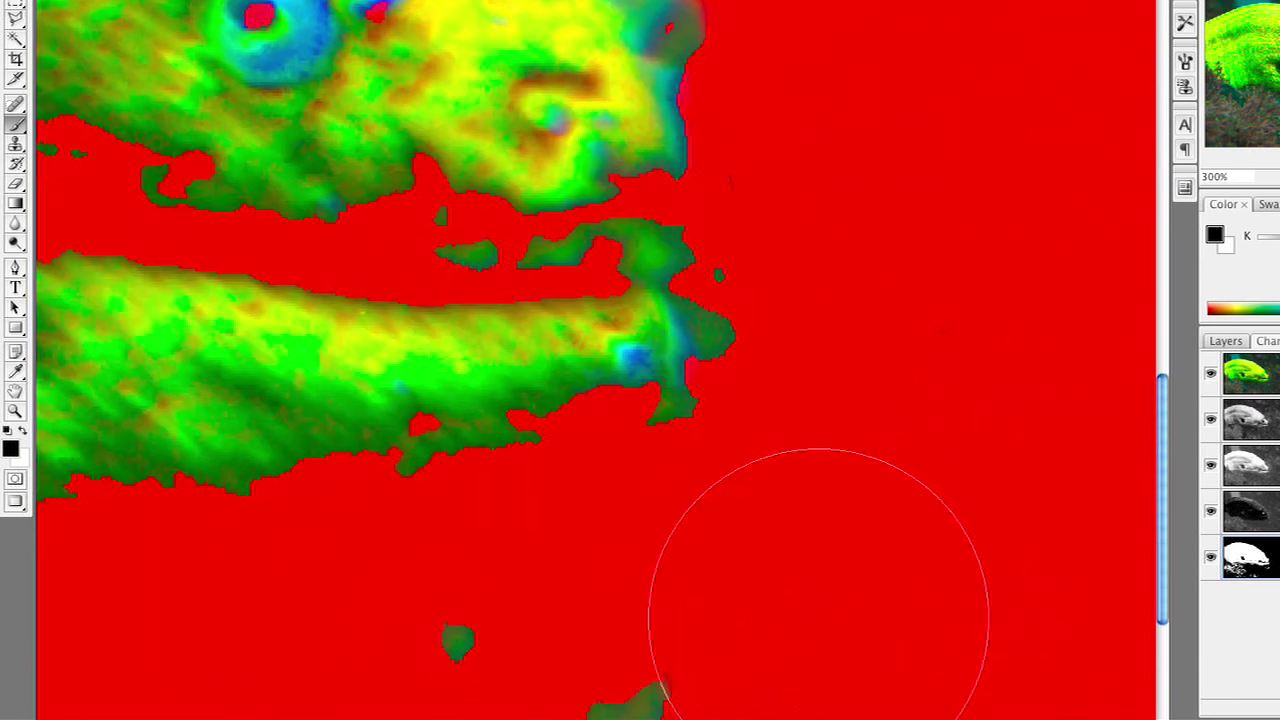
{"action": "key", "text": "super+minus"}
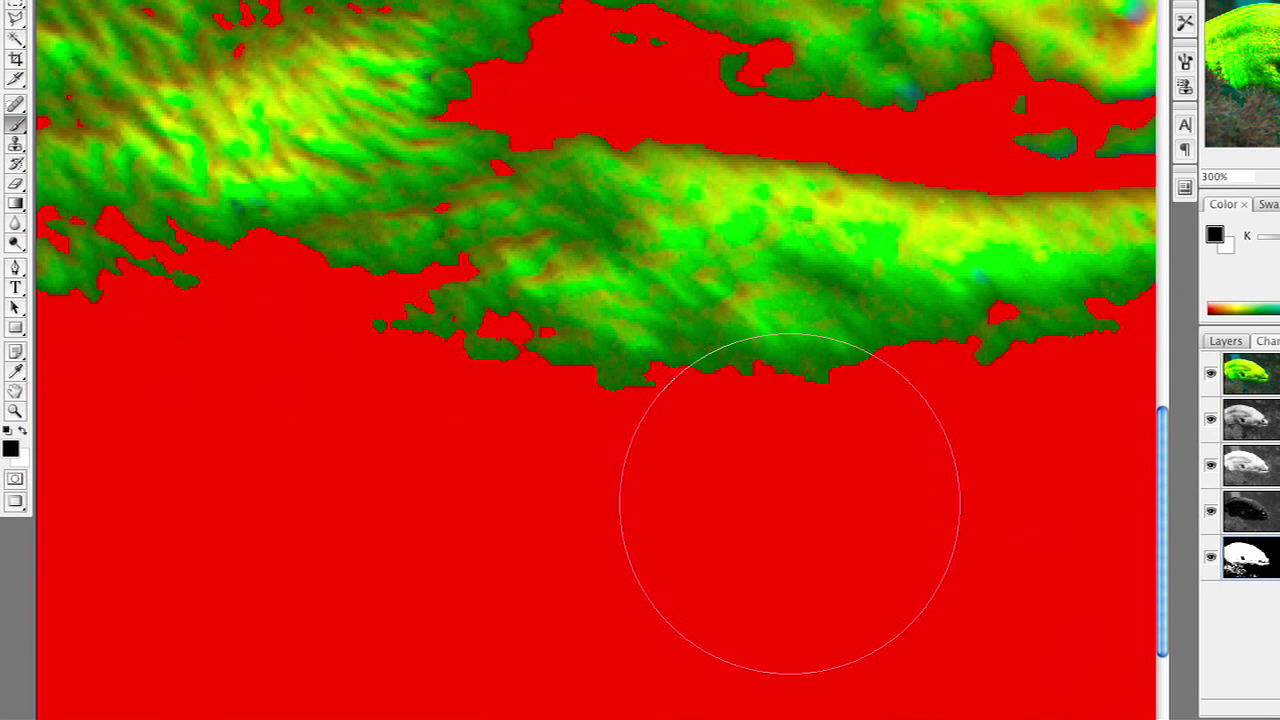
{"action": "key", "text": "super+minus"}
{"action": "key", "text": "super+minus"}
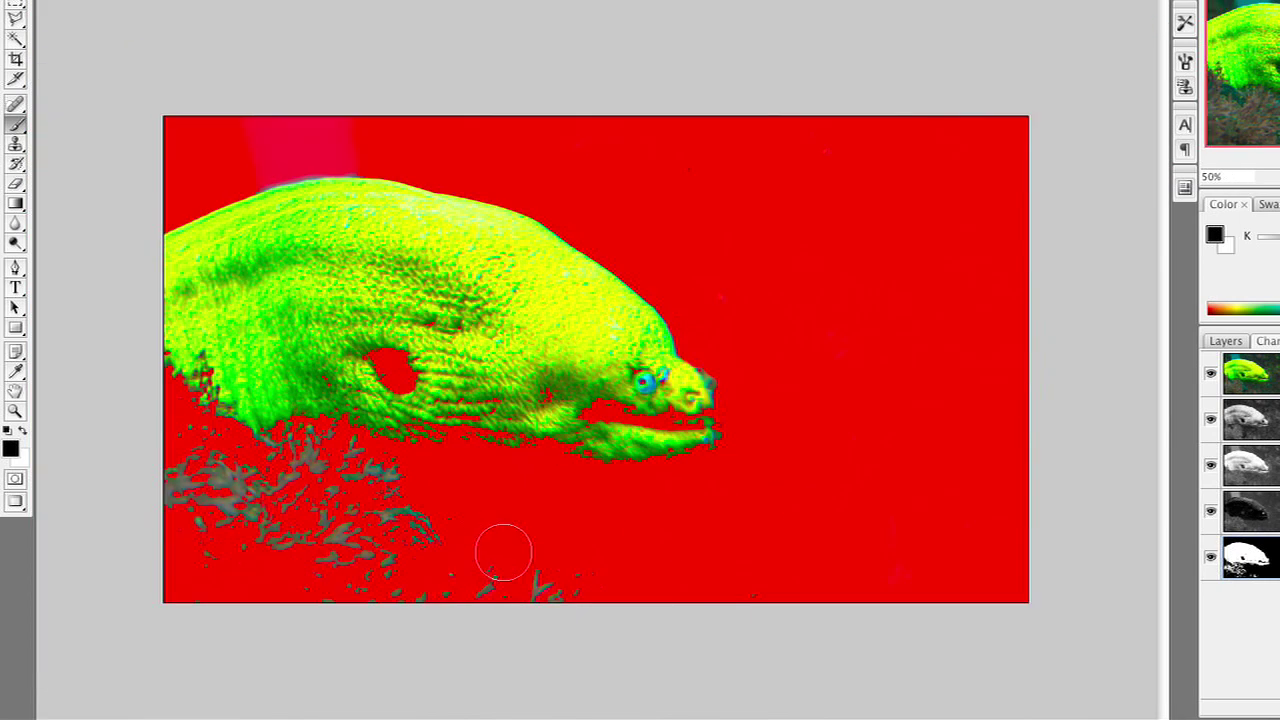
- Paint out the speckles along the bottom, lower-left background and eel's lower-left edge in black
{"action": "mouse_move", "coordinate": [754, 589]}
{"action": "left_mouse_down"}
{"action": "mouse_move", "coordinate": [372, 543]}
{"action": "mouse_move", "coordinate": [440, 625]}
{"action": "mouse_move", "coordinate": [196, 509]}
{"action": "mouse_move", "coordinate": [247, 553]}
{"action": "mouse_move", "coordinate": [210, 590]}
{"action": "left_mouse_up"}
{"action": "mouse_move", "coordinate": [140, 483]}
{"action": "left_mouse_down"}
{"action": "mouse_move", "coordinate": [213, 514]}
{"action": "mouse_move", "coordinate": [189, 467]}
{"action": "mouse_move", "coordinate": [336, 549]}
{"action": "mouse_move", "coordinate": [412, 519]}
{"action": "mouse_move", "coordinate": [340, 491]}
{"action": "mouse_move", "coordinate": [282, 503]}
{"action": "mouse_move", "coordinate": [195, 566]}
{"action": "mouse_move", "coordinate": [302, 504]}
{"action": "mouse_move", "coordinate": [307, 480]}
{"action": "mouse_move", "coordinate": [403, 488]}
{"action": "mouse_move", "coordinate": [330, 458]}
{"action": "mouse_move", "coordinate": [301, 467]}
{"action": "left_mouse_up"}
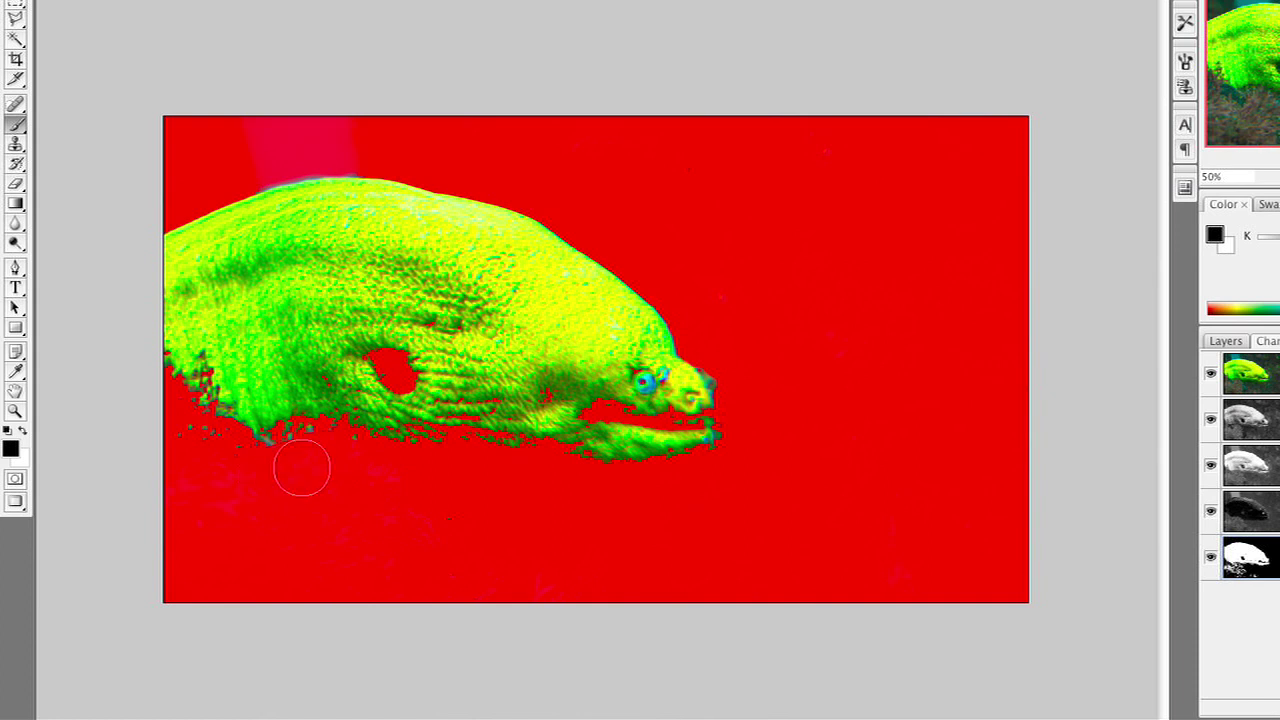
{"action": "mouse_move", "coordinate": [211, 465]}
{"action": "left_mouse_down"}
{"action": "mouse_move", "coordinate": [151, 443]}
{"action": "mouse_move", "coordinate": [184, 451]}
{"action": "left_mouse_up"}
- Paint in white to fill the hole in the eel's body and gaps along its lower-left edge
{"action": "key", "text": "x"}
{"action": "mouse_move", "coordinate": [345, 370]}
{"action": "left_mouse_down"}
{"action": "mouse_move", "coordinate": [423, 374]}
{"action": "mouse_move", "coordinate": [458, 328]}
{"action": "mouse_move", "coordinate": [550, 394]}
{"action": "mouse_move", "coordinate": [630, 417]}
{"action": "mouse_move", "coordinate": [686, 414]}
{"action": "mouse_move", "coordinate": [607, 362]}
{"action": "mouse_move", "coordinate": [681, 406]}
{"action": "mouse_move", "coordinate": [686, 423]}
{"action": "mouse_move", "coordinate": [634, 439]}
{"action": "mouse_move", "coordinate": [390, 430]}
{"action": "mouse_move", "coordinate": [416, 406]}
{"action": "mouse_move", "coordinate": [530, 397]}
{"action": "mouse_move", "coordinate": [338, 403]}
{"action": "mouse_move", "coordinate": [345, 411]}
{"action": "mouse_move", "coordinate": [284, 422]}
{"action": "mouse_move", "coordinate": [186, 328]}
{"action": "mouse_move", "coordinate": [229, 374]}
{"action": "mouse_move", "coordinate": [192, 343]}
{"action": "left_mouse_up"}
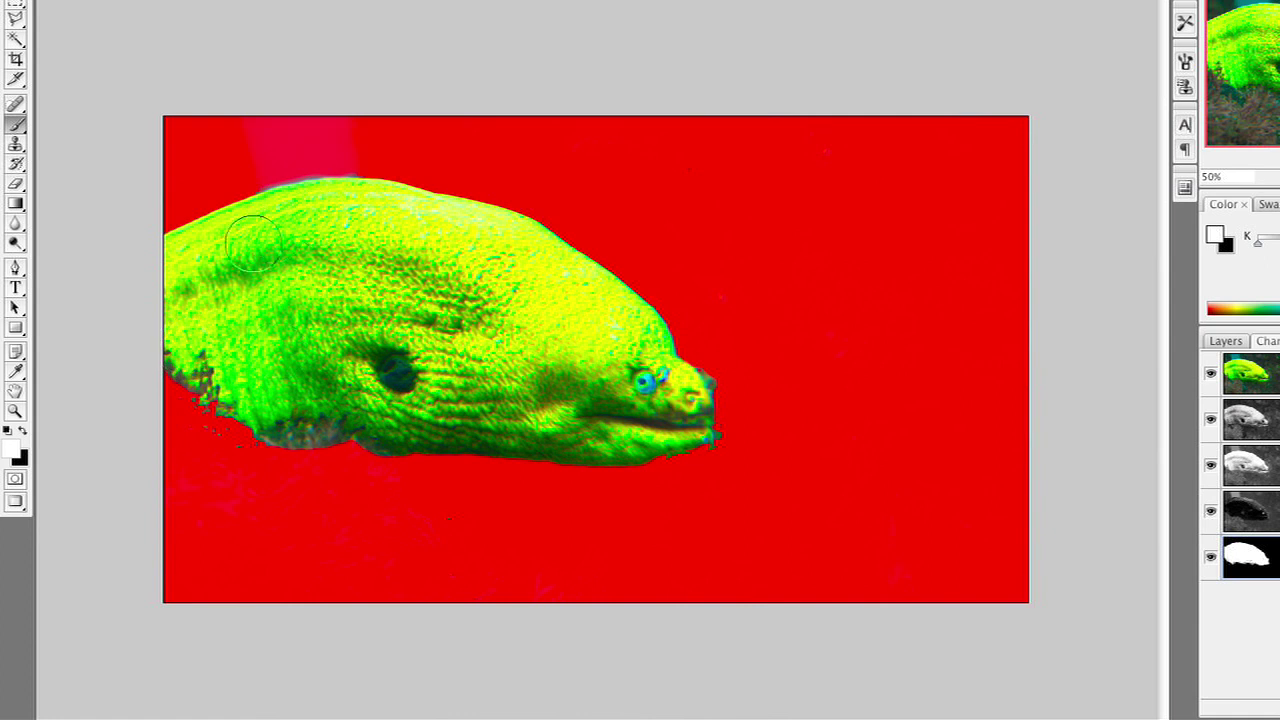
{"action": "mouse_move", "coordinate": [210, 352]}
{"action": "left_mouse_down"}
{"action": "mouse_move", "coordinate": [237, 392]}
{"action": "mouse_move", "coordinate": [205, 372]}
{"action": "mouse_move", "coordinate": [250, 413]}
{"action": "mouse_move", "coordinate": [231, 415]}
{"action": "mouse_move", "coordinate": [199, 340]}
{"action": "left_mouse_up"}
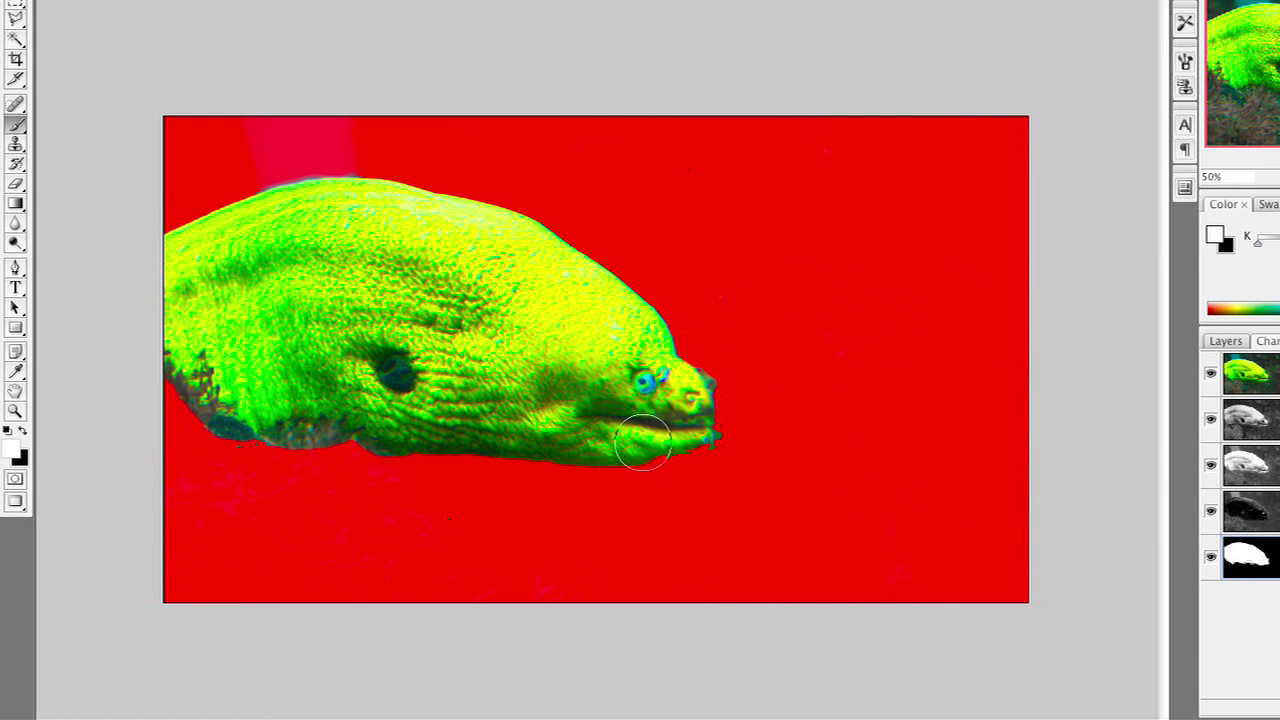
{"action": "key", "text": "x"}
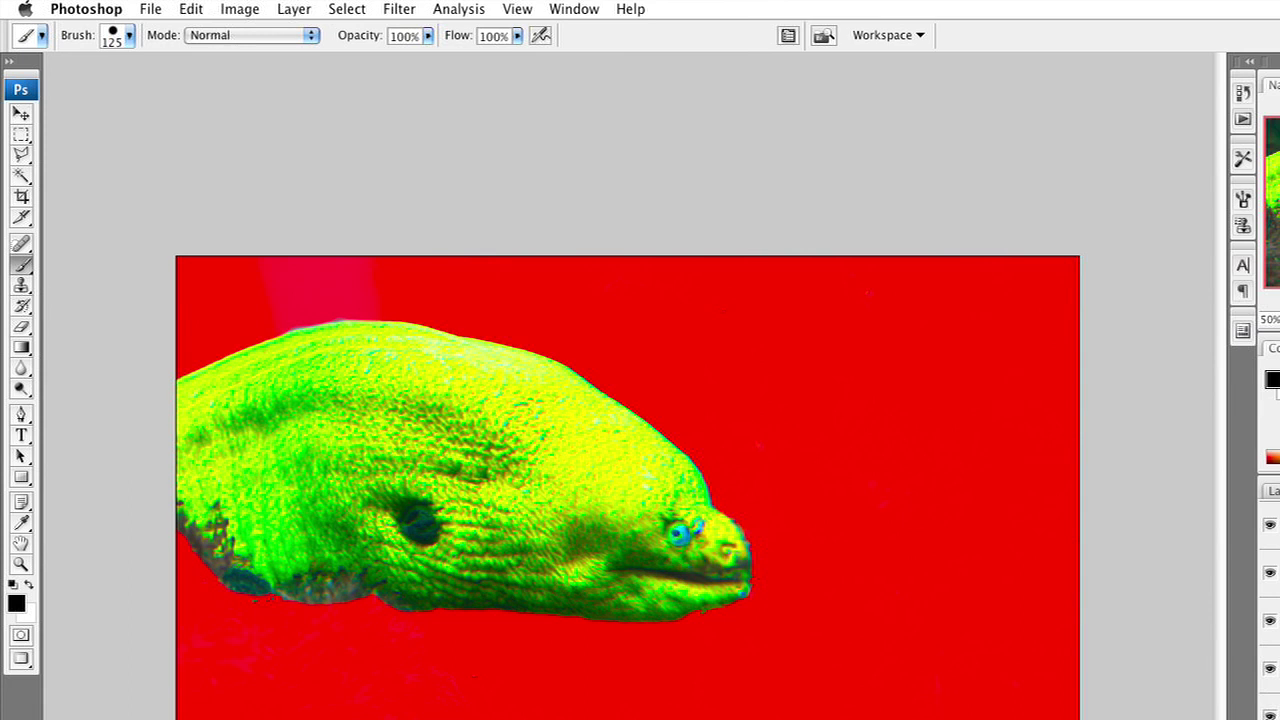
- Blur the Alpha channel with a 2.0-pixel Gaussian Blur, then hide the colour image to view the mask alone
{"action": "left_click", "coordinate": [413, 8]}
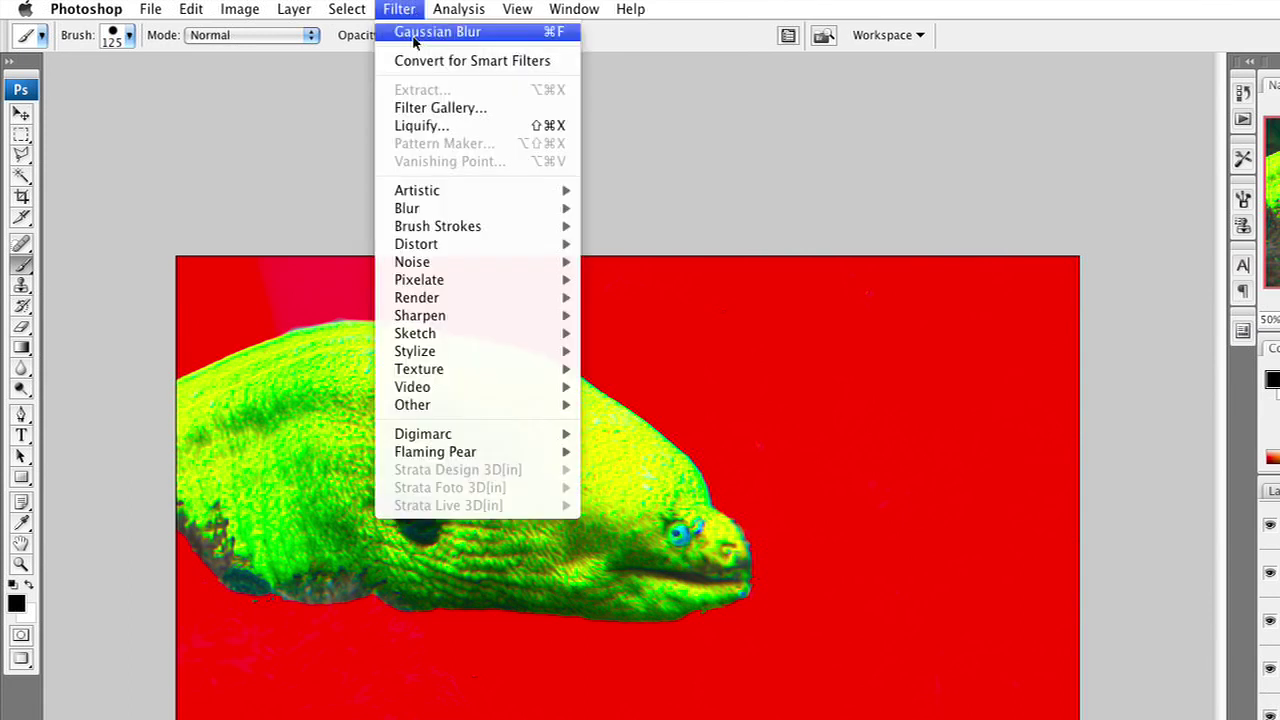
{"action": "mouse_move", "coordinate": [418, 208]}
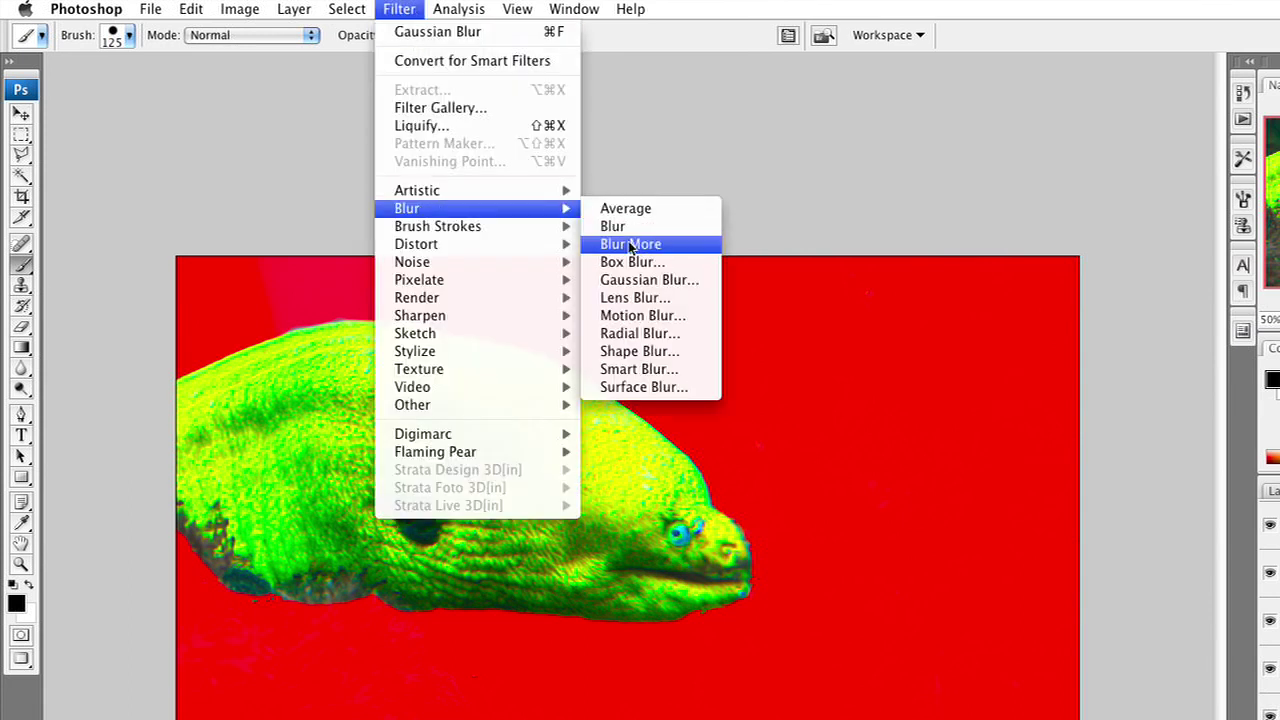
{"action": "left_click", "coordinate": [630, 285]}
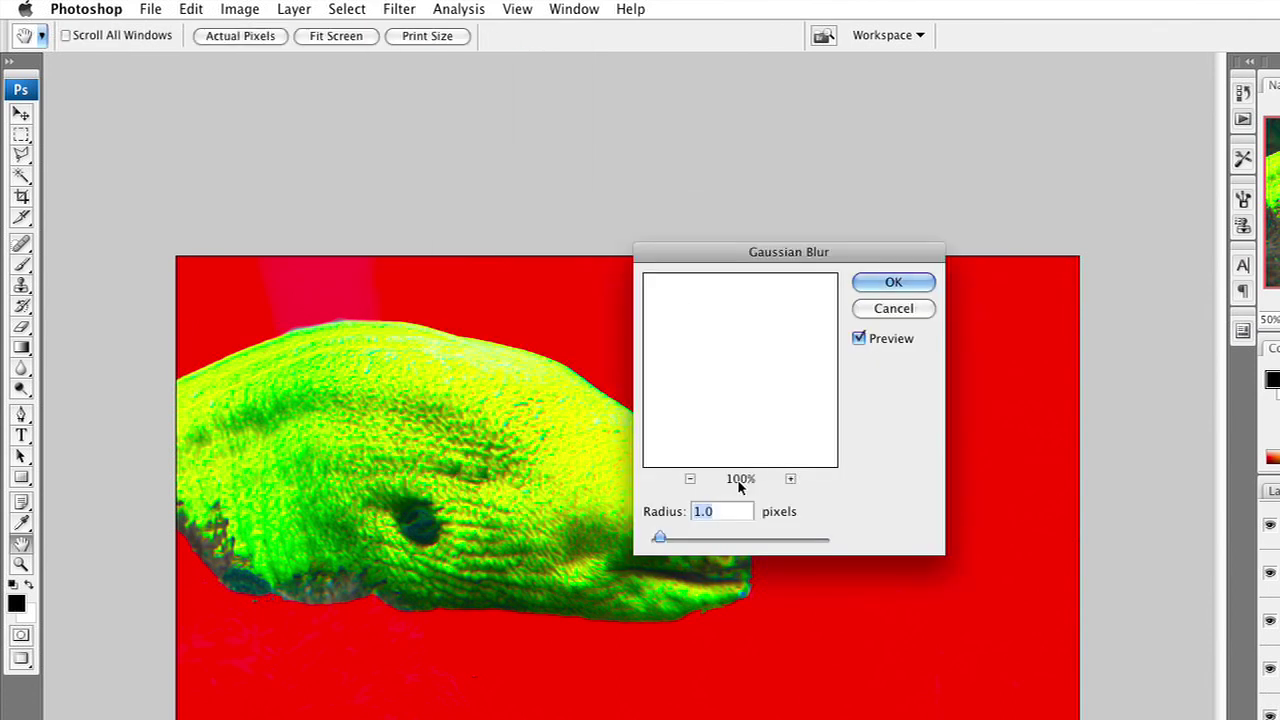
{"action": "left_click", "coordinate": [670, 541]}
{"action": "key", "text": "Return"}
{"action": "key", "text": "b"}
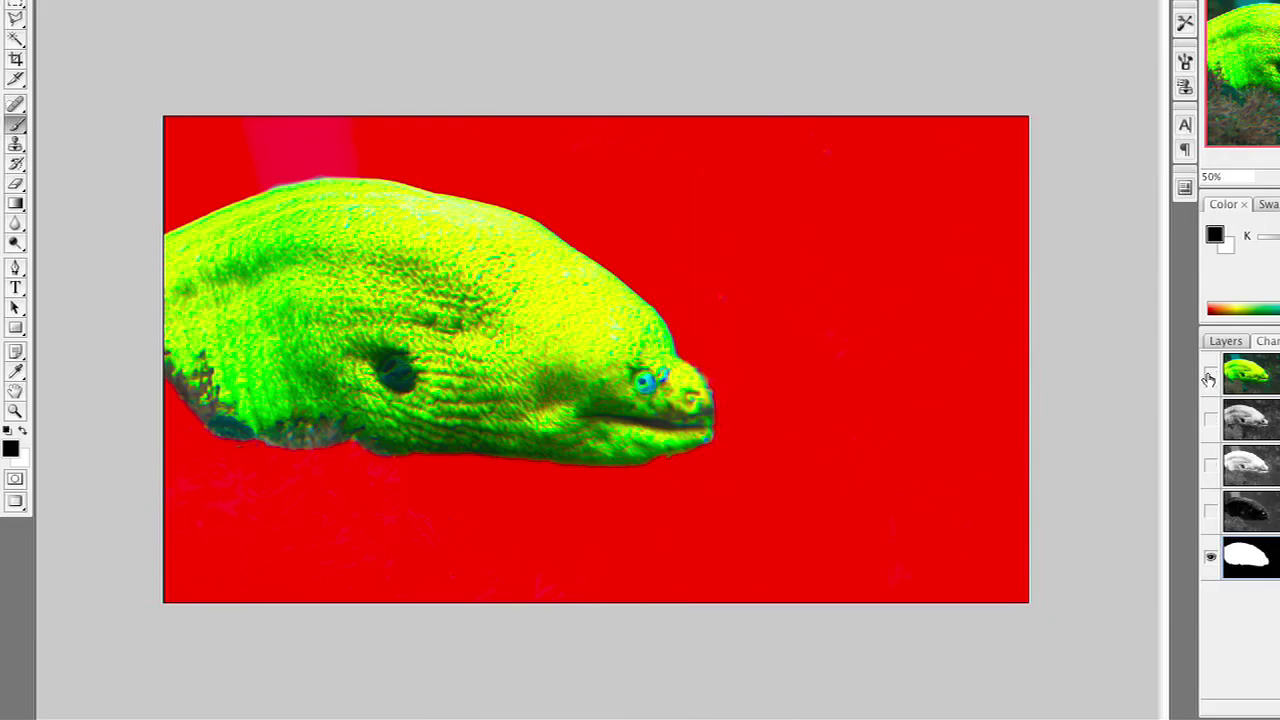
{"action": "left_click", "coordinate": [1269, 526]}
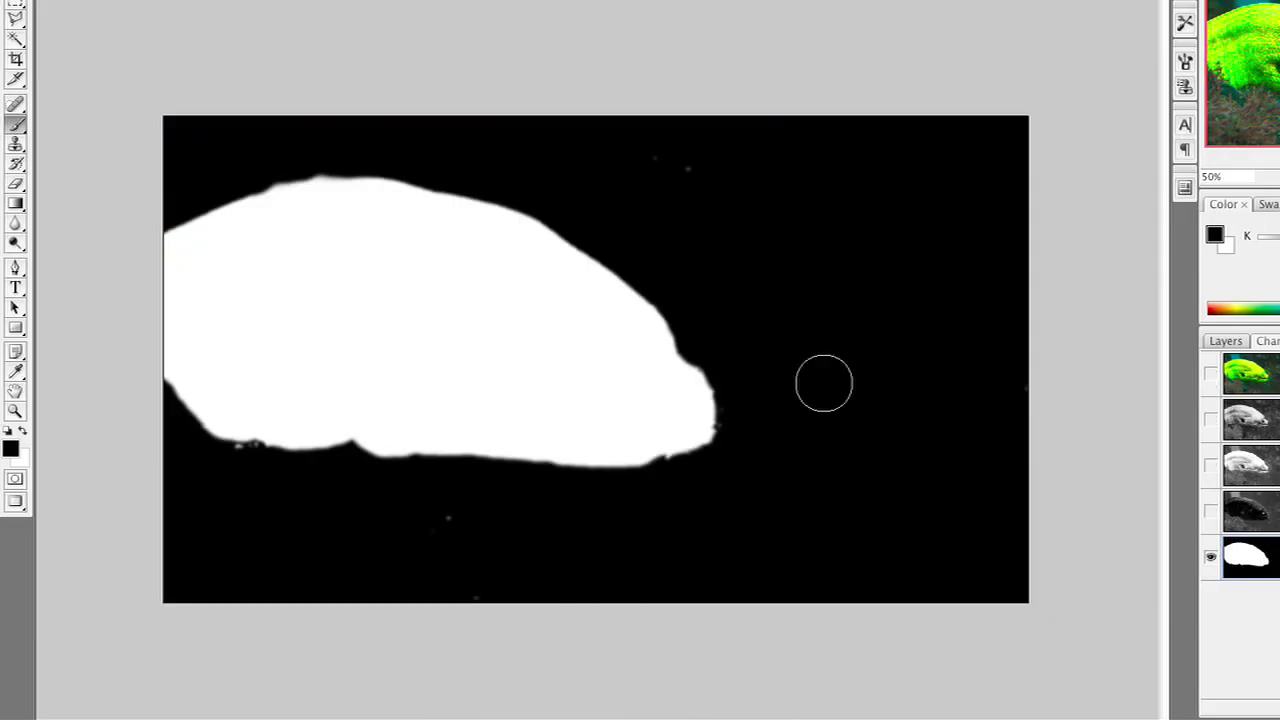
- Raise the Alpha mask's Levels midtone slider until the gamma reads 0.66
{"action": "key", "text": "x"}
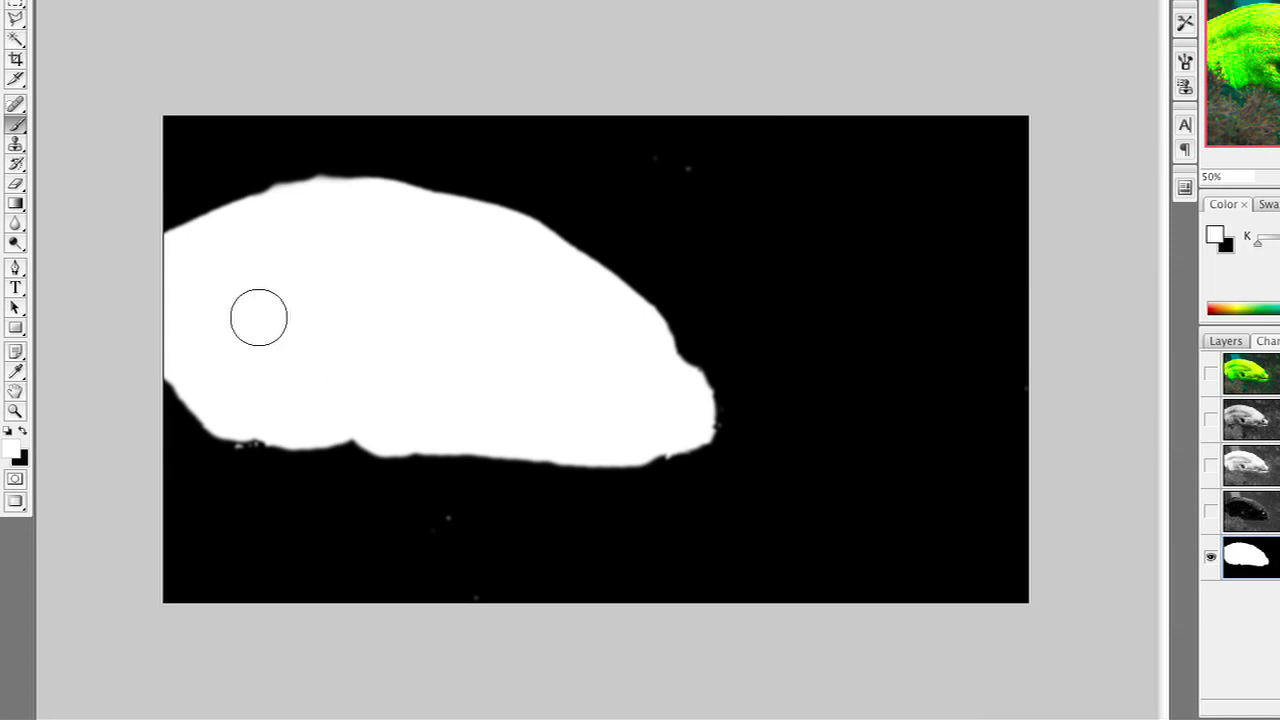
{"action": "key", "text": "super+l"}
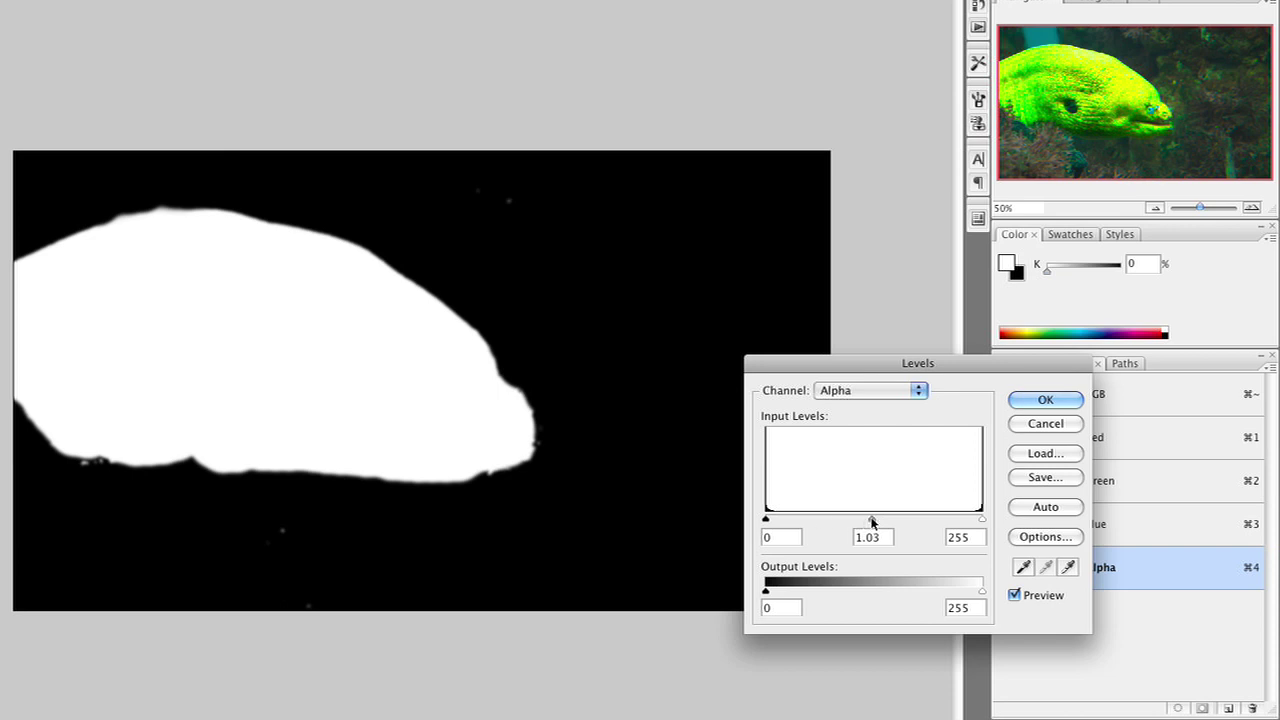
{"action": "left_click_drag", "start_coordinate": [872, 522], "coordinate": [920, 509]}
- Apply Levels, load the Alpha channel as a selection, and show the full-colour image without the mask
{"action": "left_click", "coordinate": [1045, 400]}
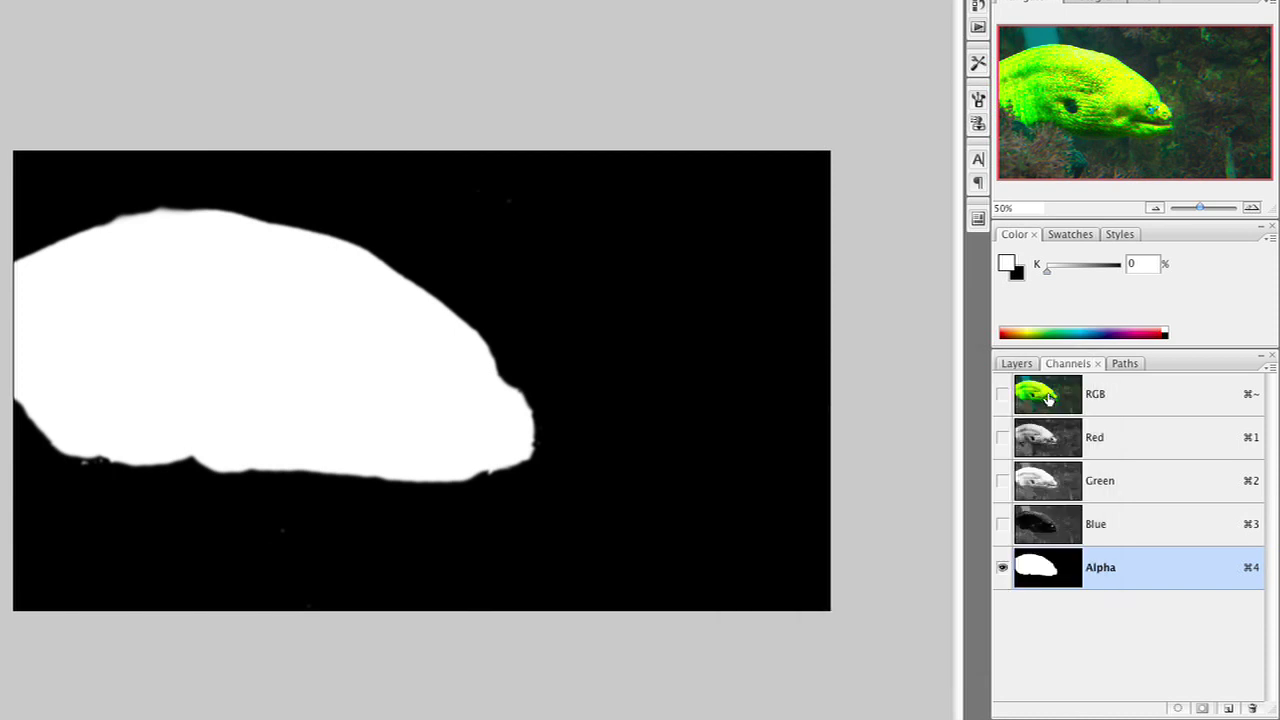
{"action": "left_click", "coordinate": [1043, 578], "text": "super"}
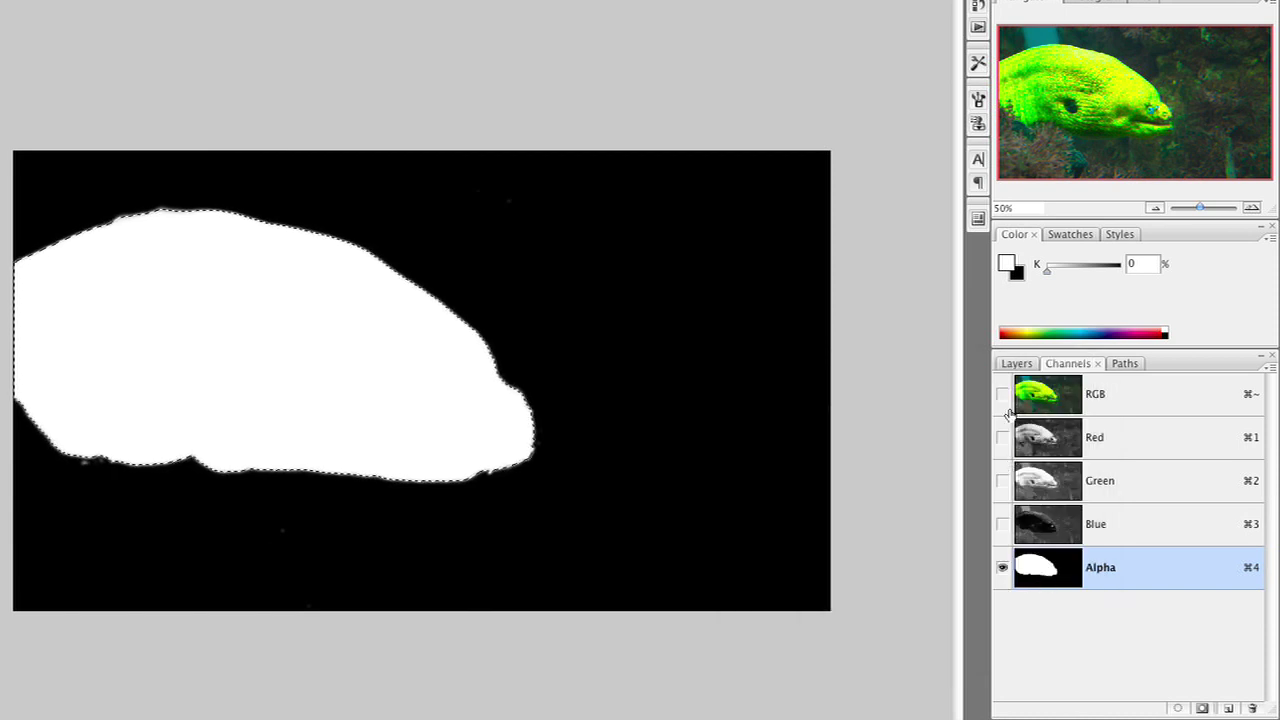
{"action": "key", "text": "grave"}
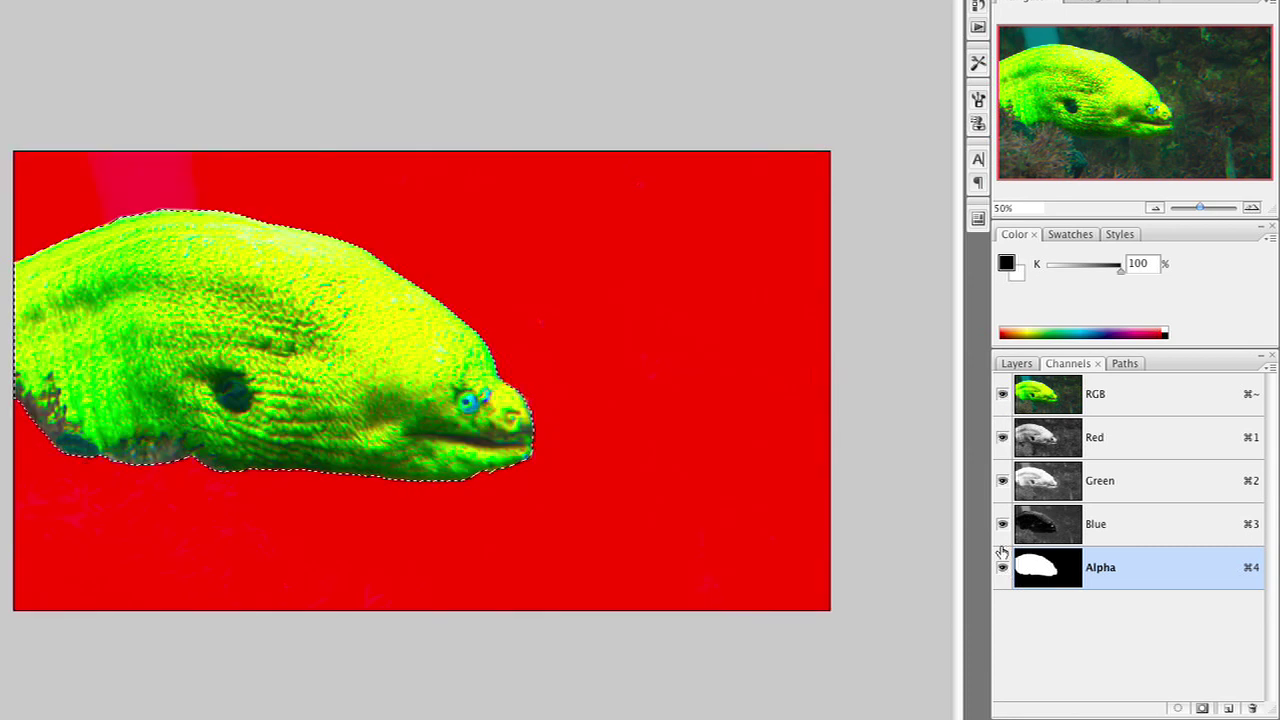
{"action": "left_click", "coordinate": [1002, 568]}
{"action": "left_click", "coordinate": [1016, 363]}
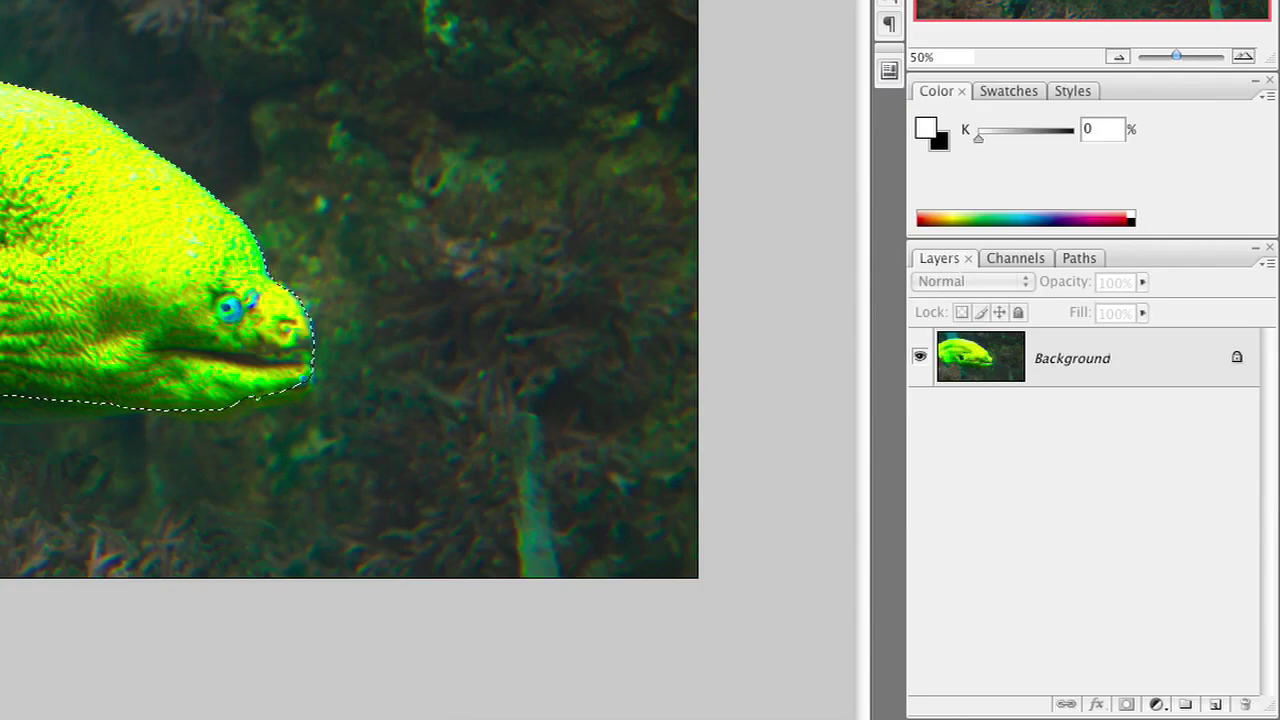
{"action": "left_click", "coordinate": [1157, 704]}
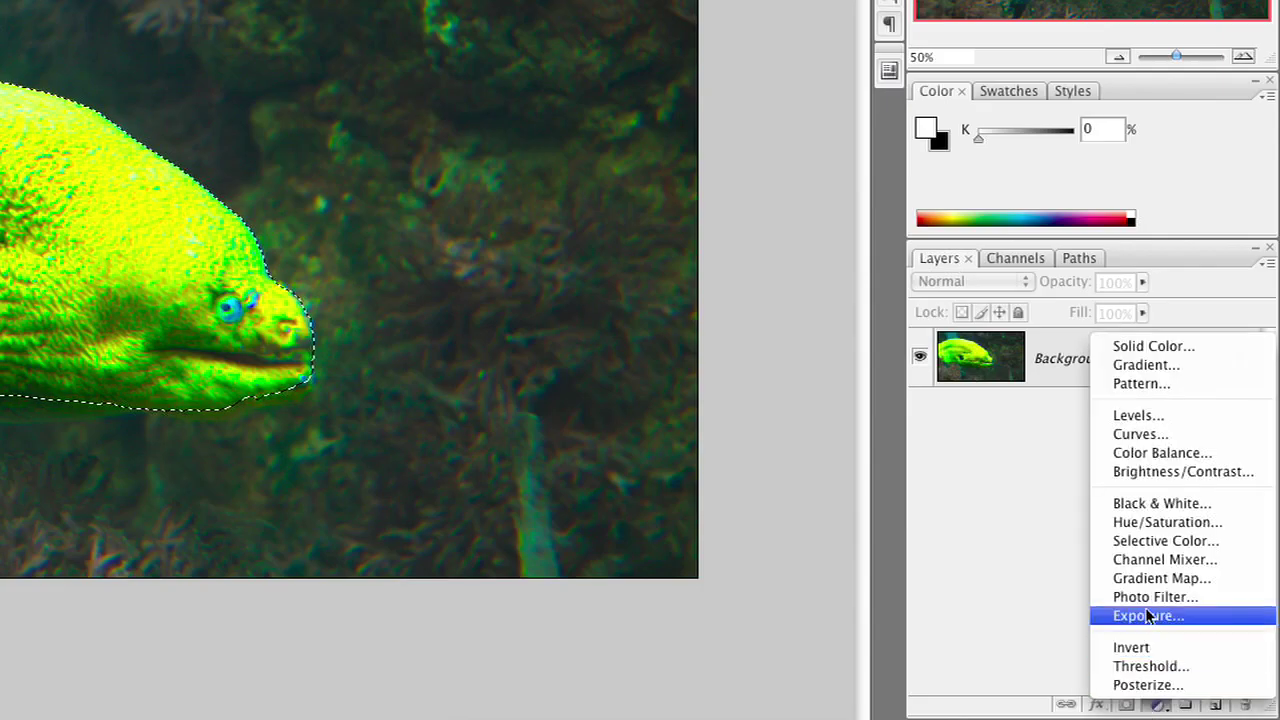
- Add a Hue/Saturation layer for the eel with Hue +7, Saturation -25, Lightness -19, tinting it lime green
{"action": "left_click", "coordinate": [1146, 522]}
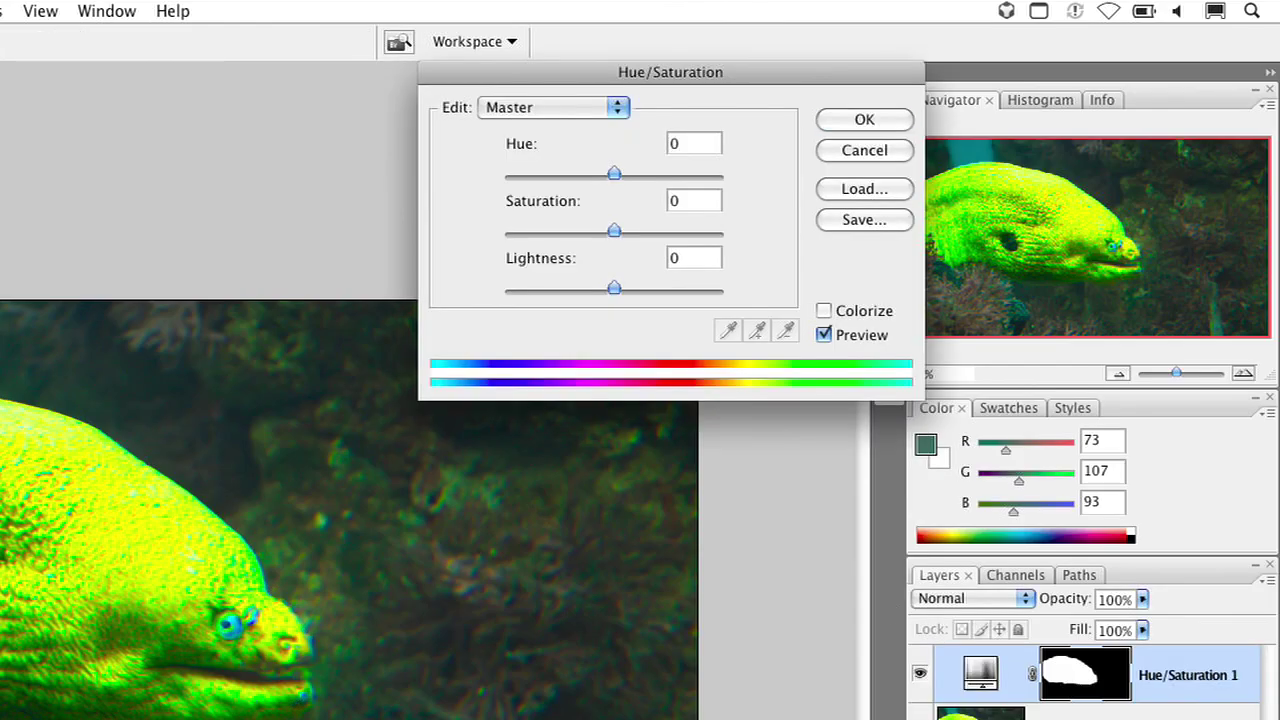
{"action": "left_click_drag", "start_coordinate": [614, 173], "coordinate": [650, 175]}
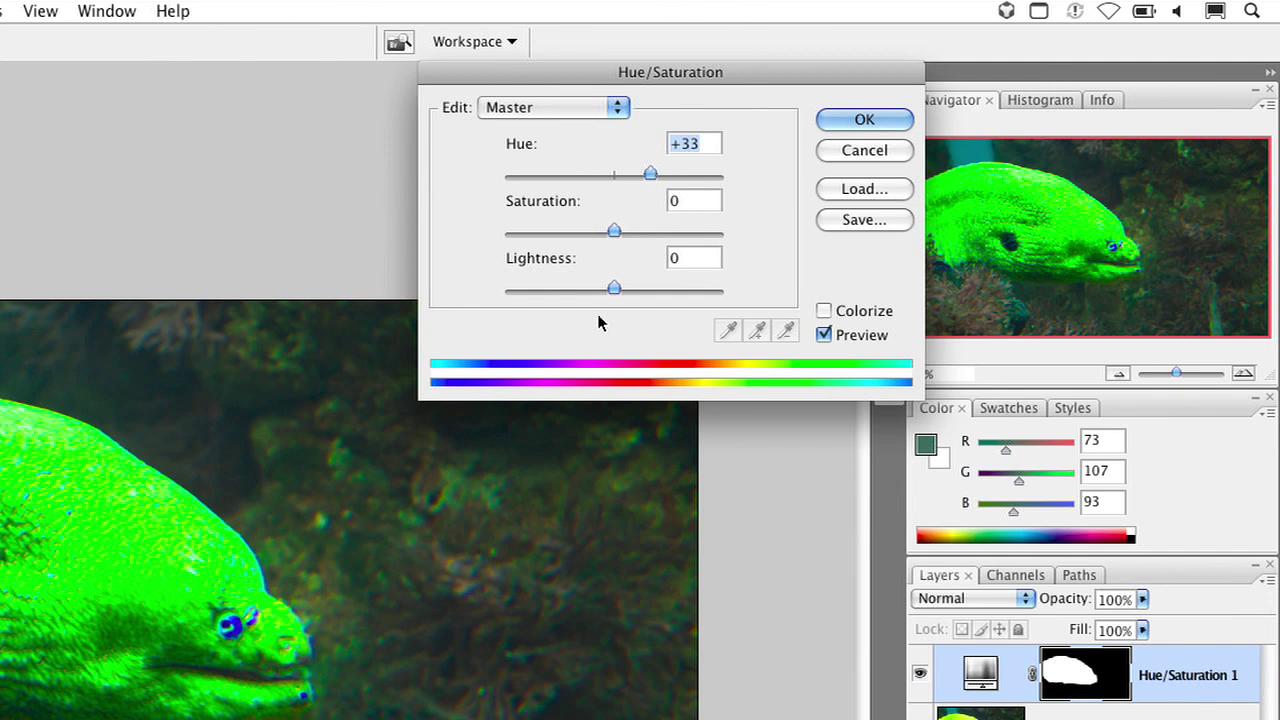
{"action": "left_click_drag", "start_coordinate": [610, 287], "coordinate": [600, 286]}
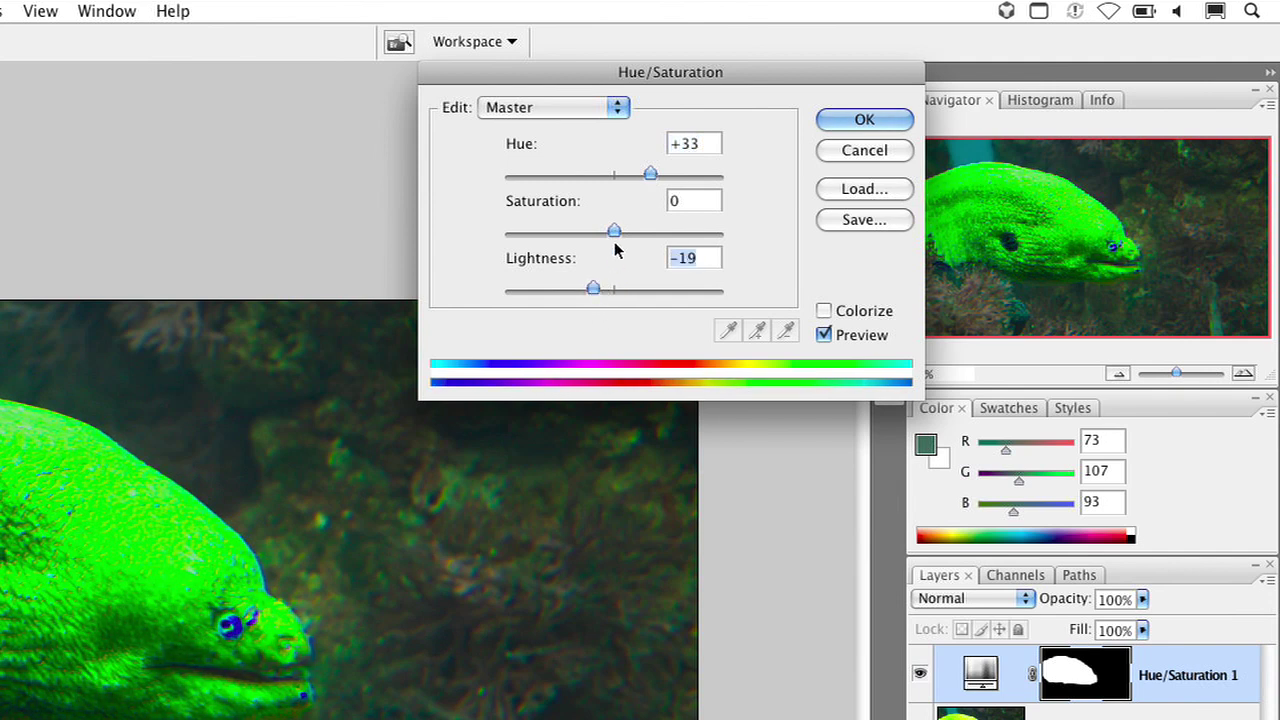
{"action": "left_click_drag", "start_coordinate": [612, 231], "coordinate": [588, 232]}
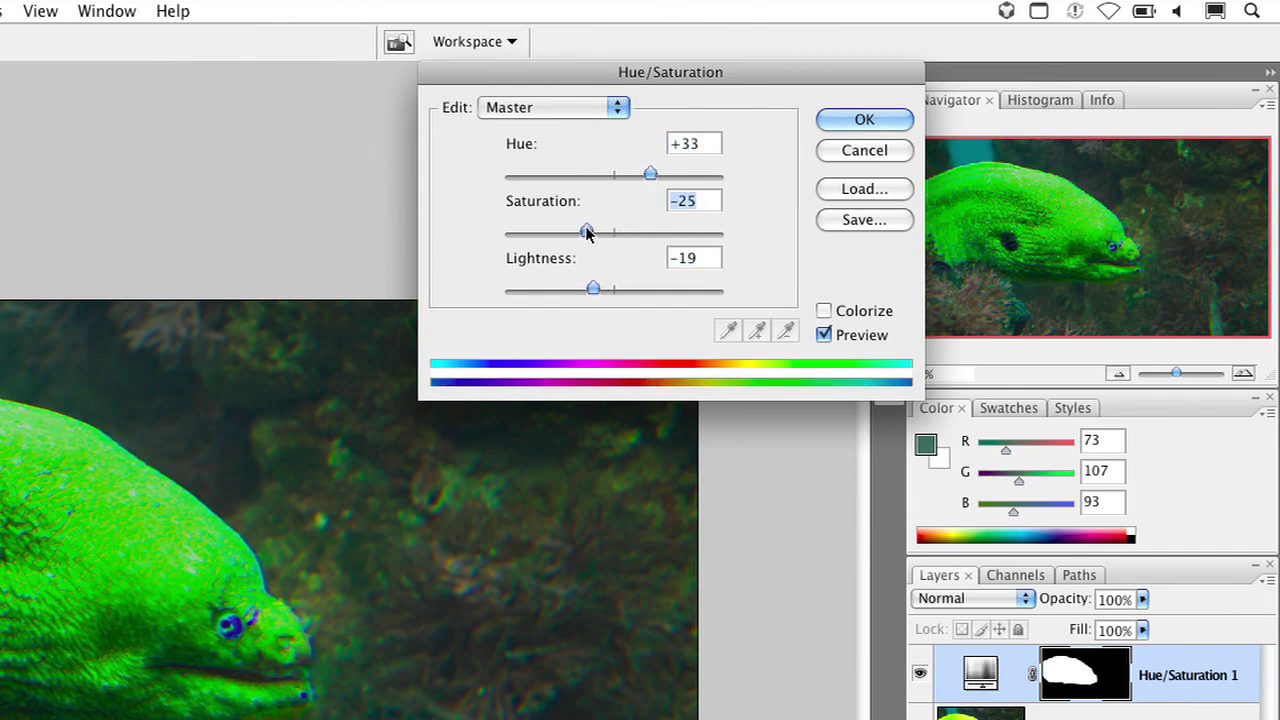
{"action": "left_click_drag", "start_coordinate": [650, 174], "coordinate": [566, 182]}
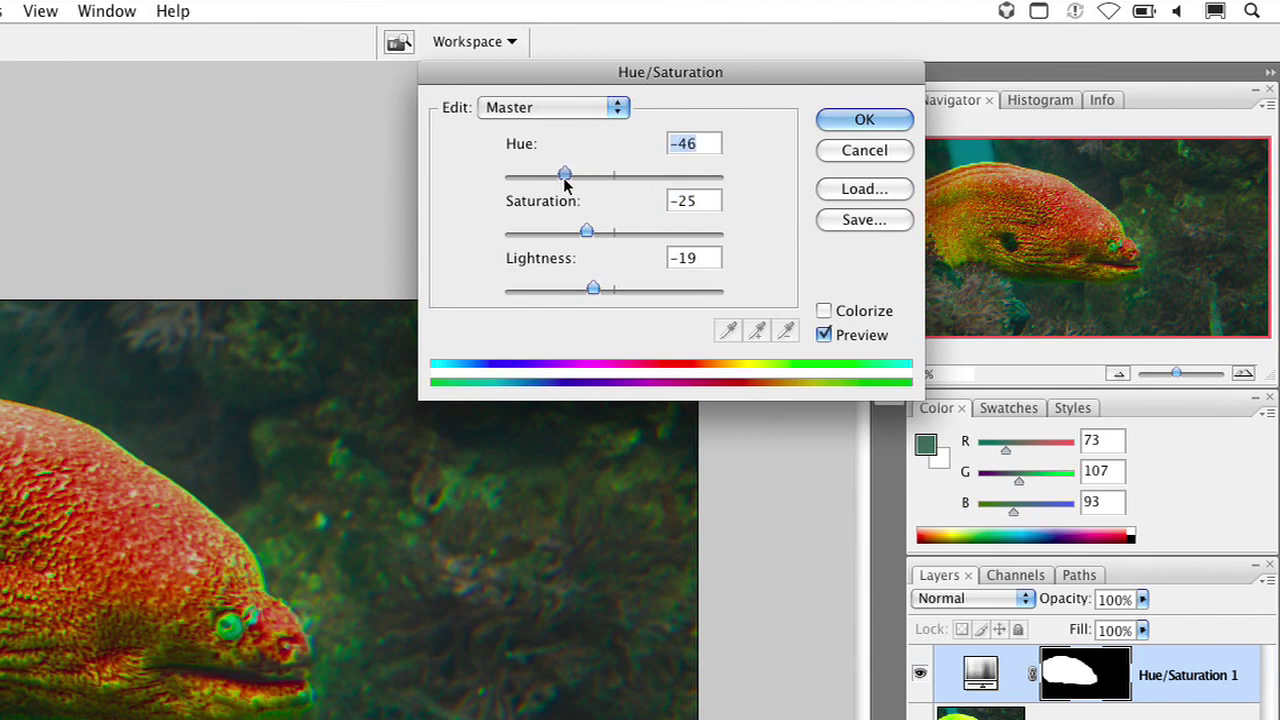
{"action": "left_click_drag", "start_coordinate": [574, 182], "coordinate": [621, 175]}
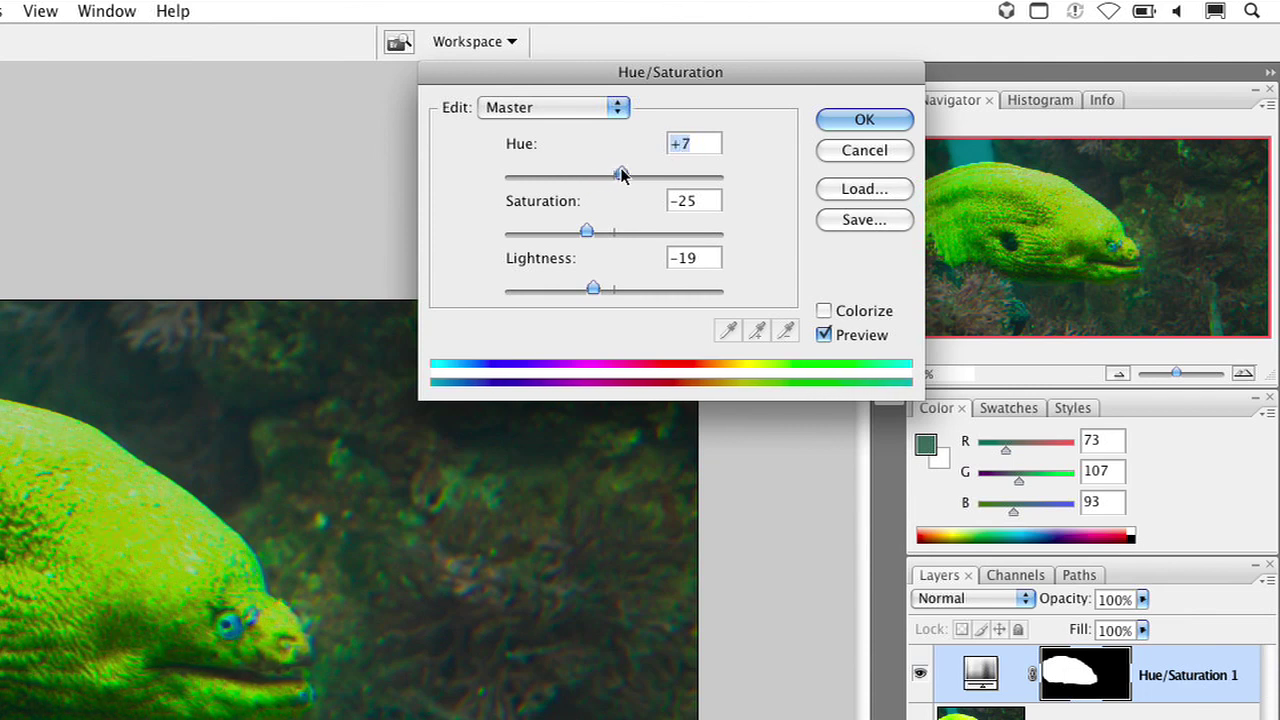